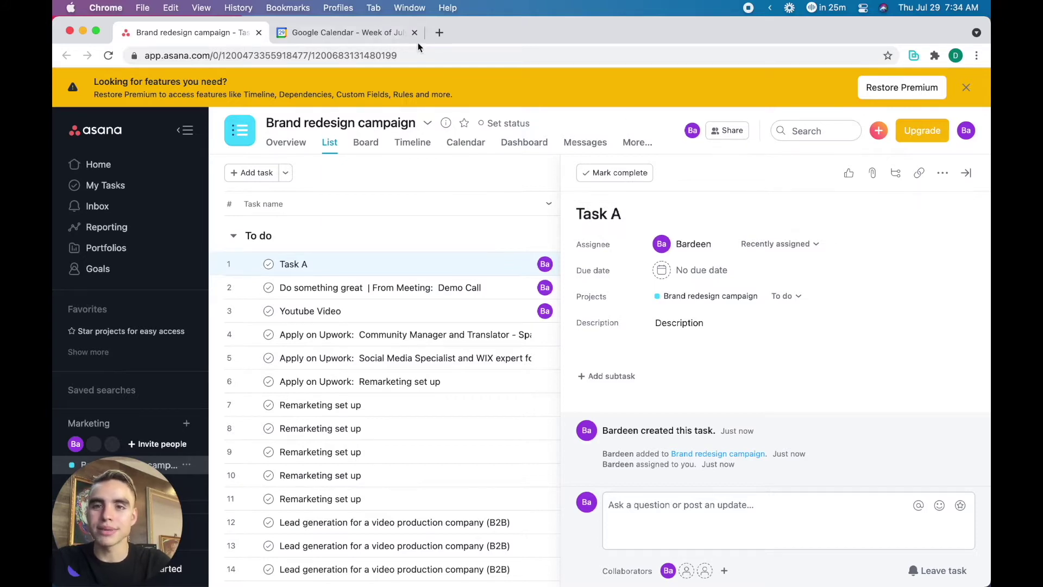
# Switch to Google Calendar and start Bardeen's "Create an Asana task for the current calendar event" playbook with the task name "Task B".
pyautogui.click(338, 33)
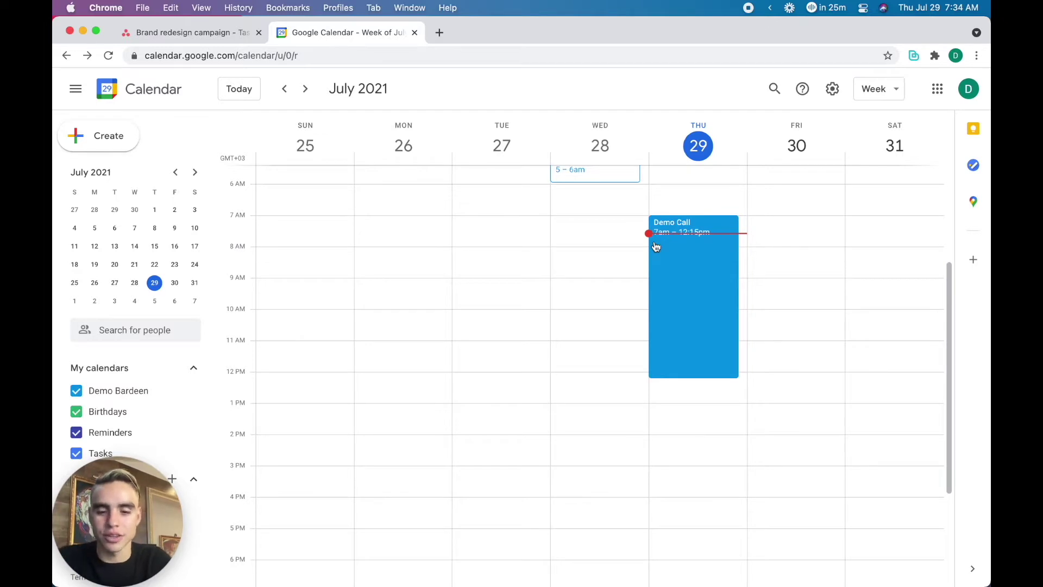
pyautogui.hotkey('alt', 'b')
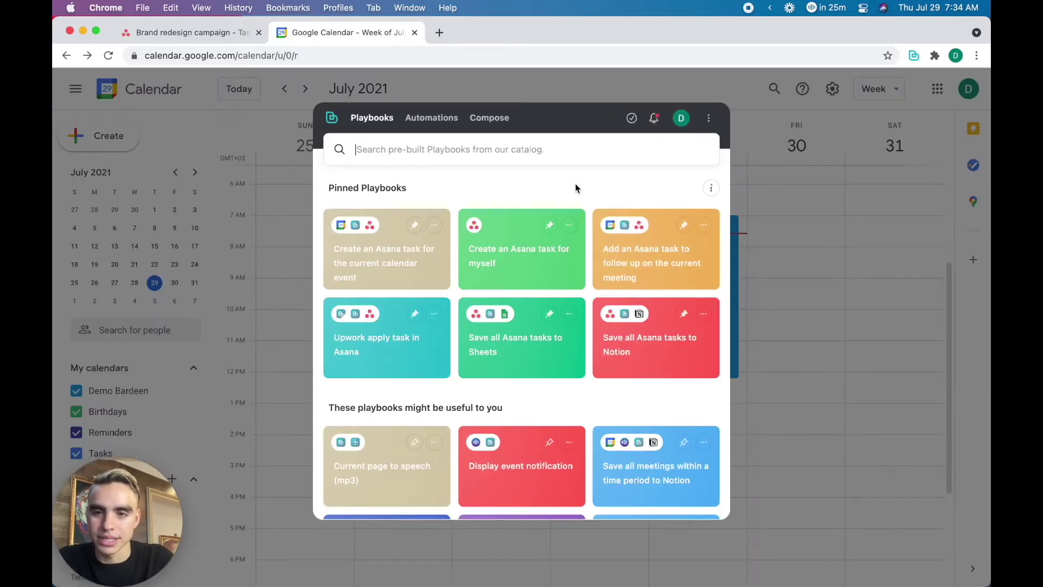
pyautogui.click(418, 271)
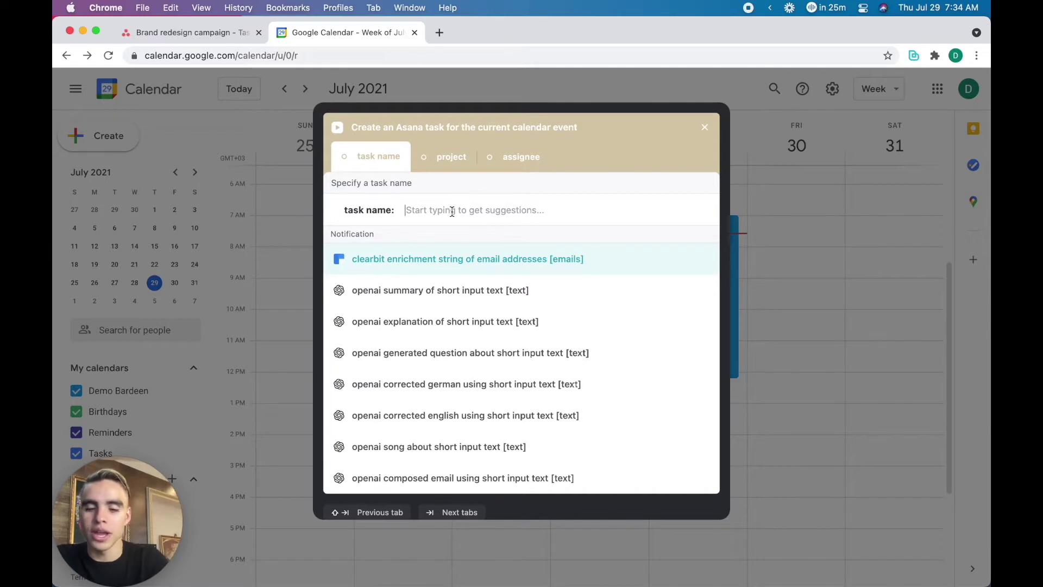
pyautogui.write('Task ')
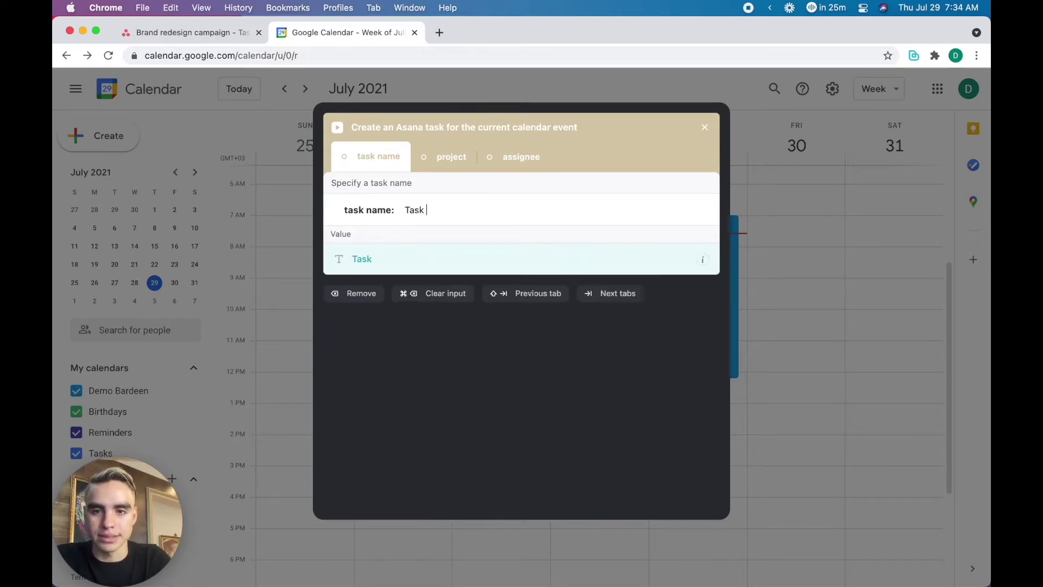
pyautogui.write('B')
pyautogui.click(442, 256)
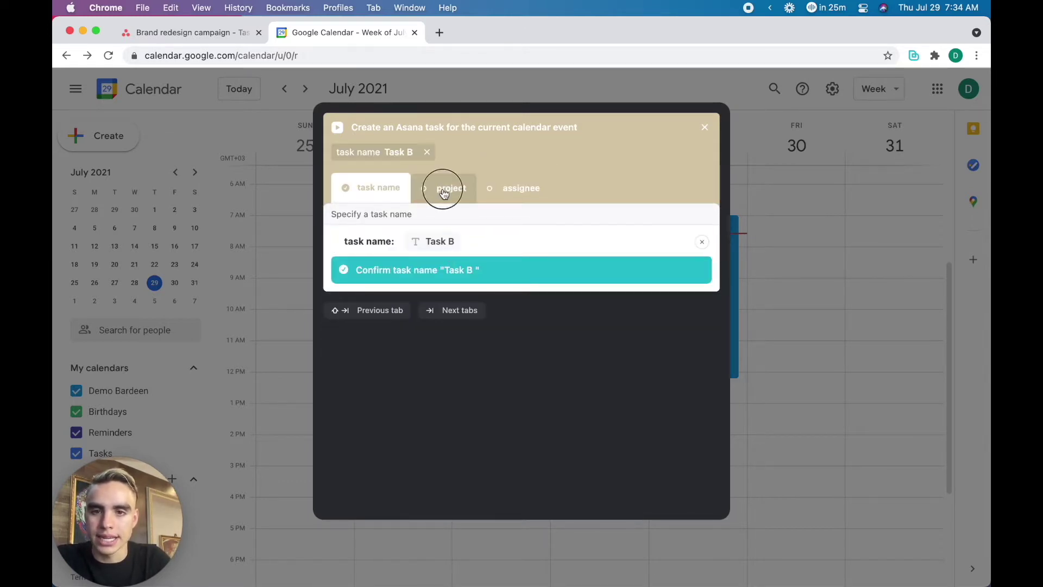
# Set the project to Brand redesign campaign and the assignee to Bardeen, run the playbook, and view the created task in Asana.
pyautogui.click(443, 194)
pyautogui.click(459, 292)
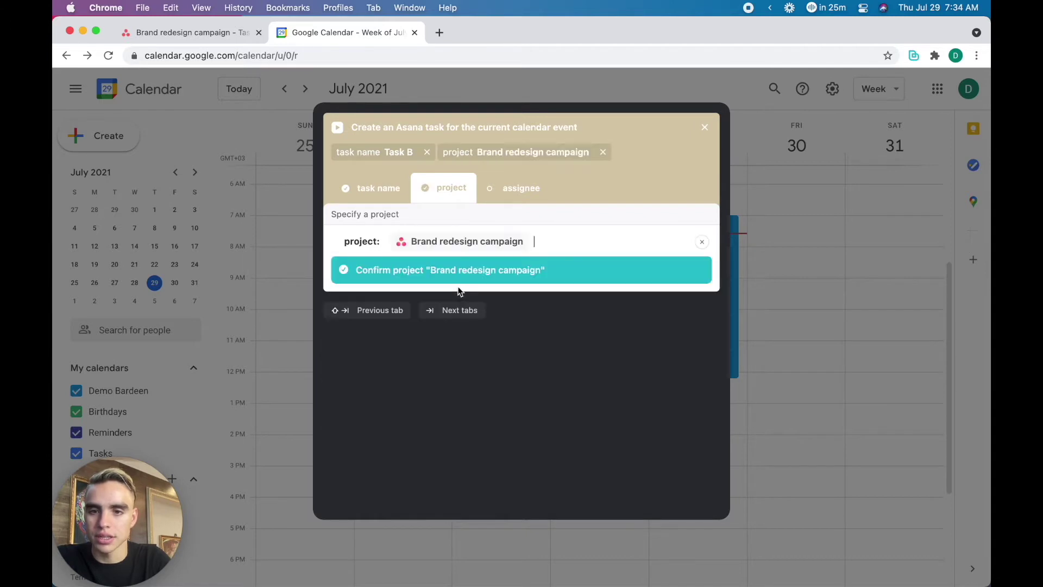
pyautogui.click(506, 199)
pyautogui.click(495, 288)
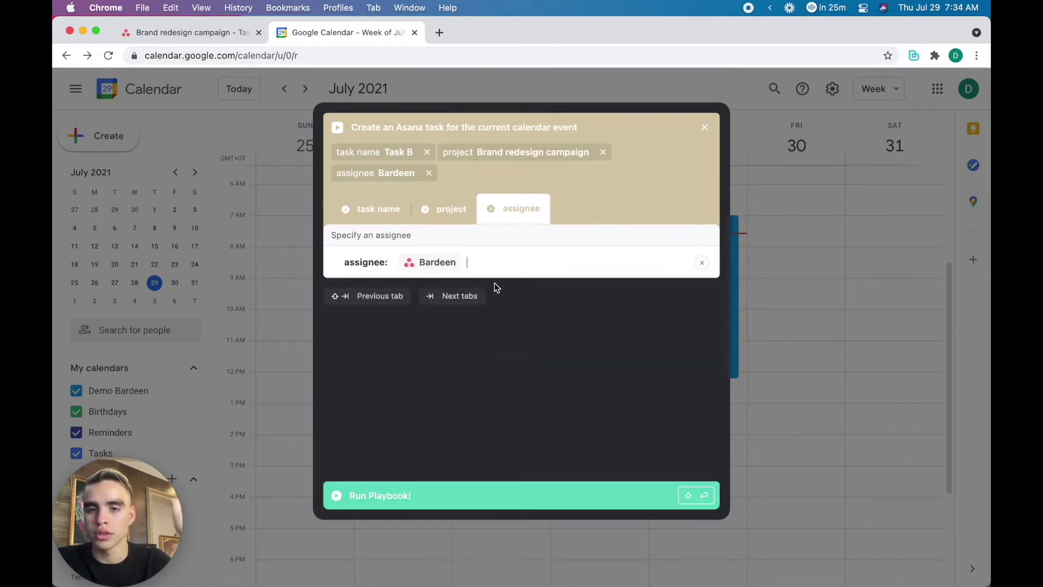
pyautogui.click(506, 496)
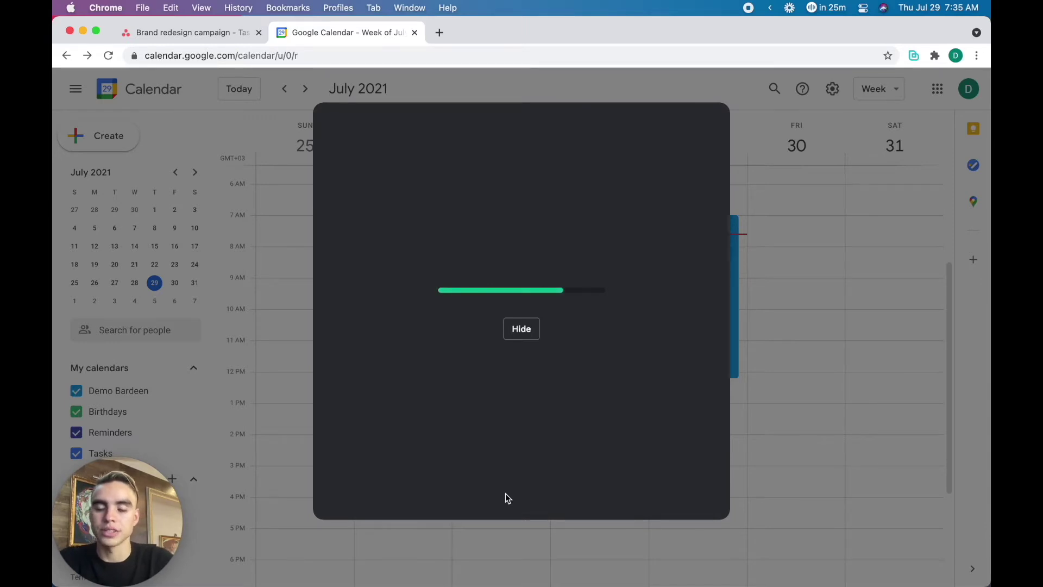
pyautogui.click(380, 225)
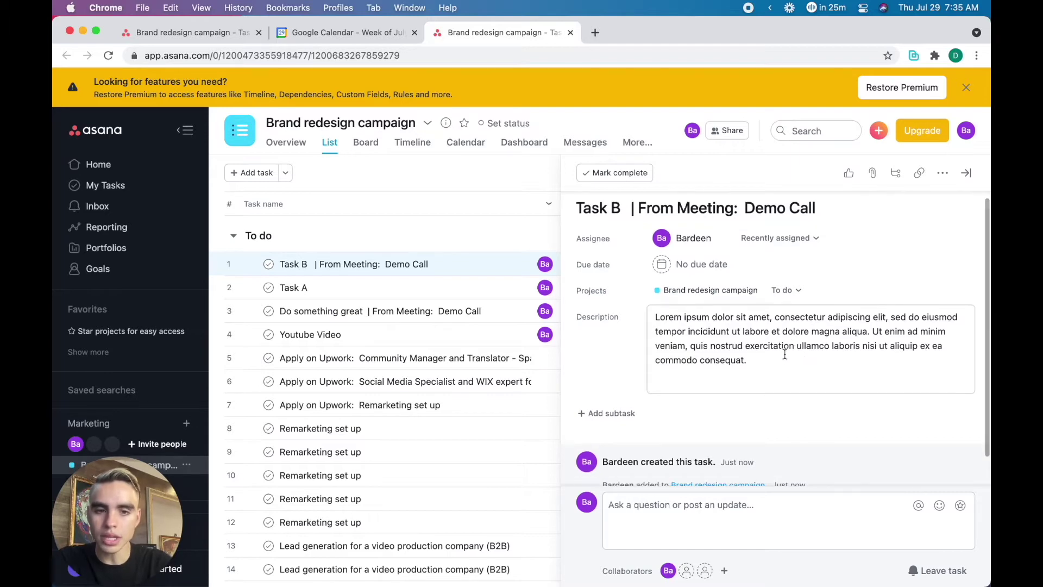
# Return to Google Calendar, view the Demo Call event's details, and open the "Add an Asana task to follow up on the current meeting" playbook.
pyautogui.click(331, 34)
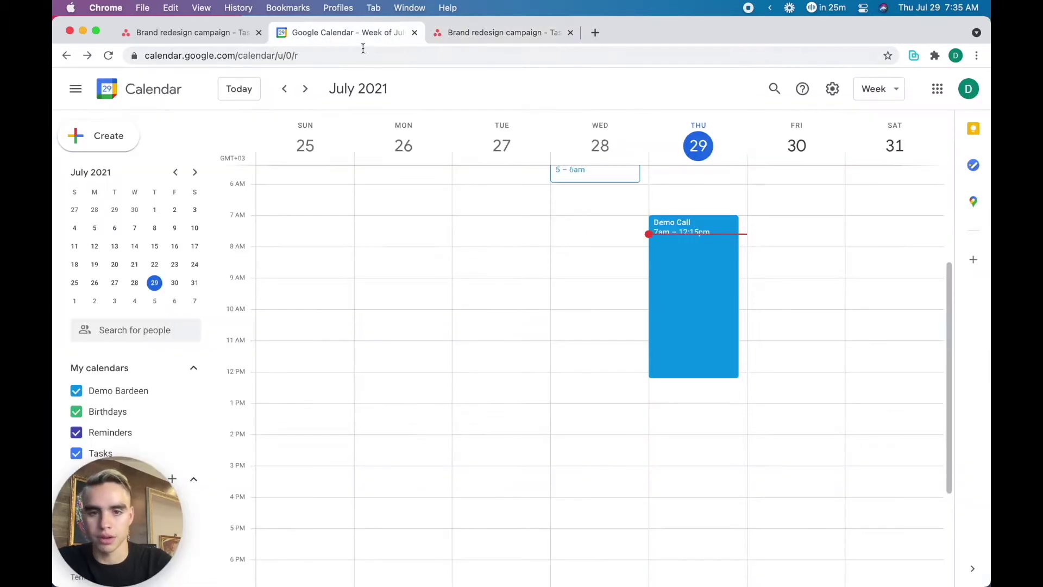
pyautogui.click(676, 253)
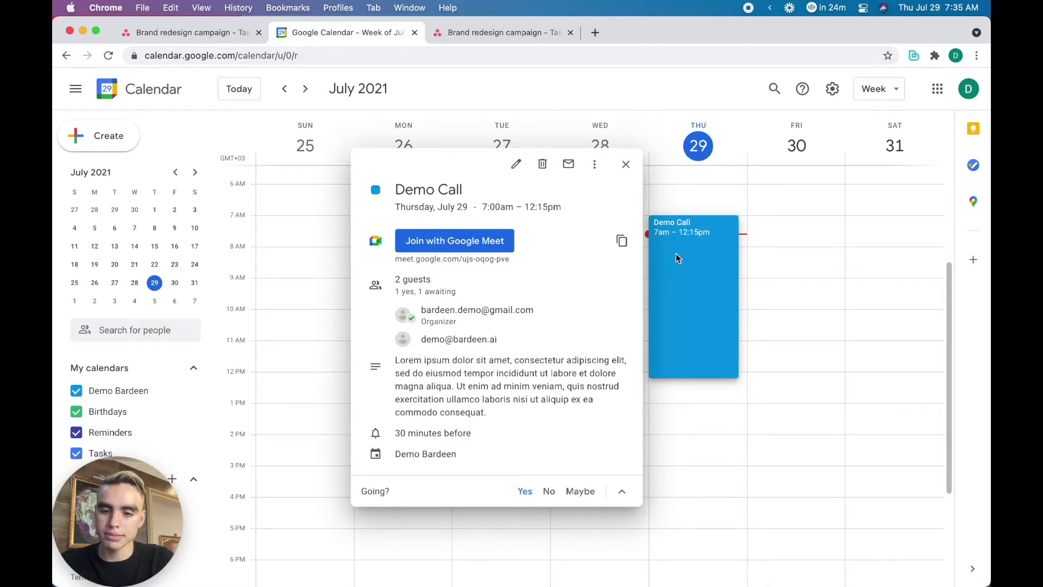
pyautogui.hotkey('alt', 'b')
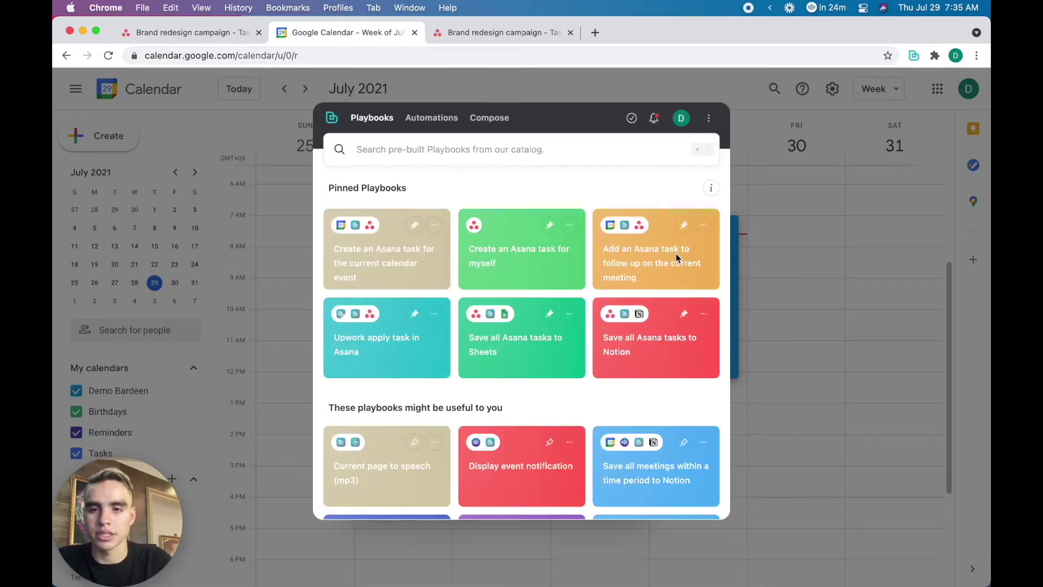
pyautogui.click(676, 253)
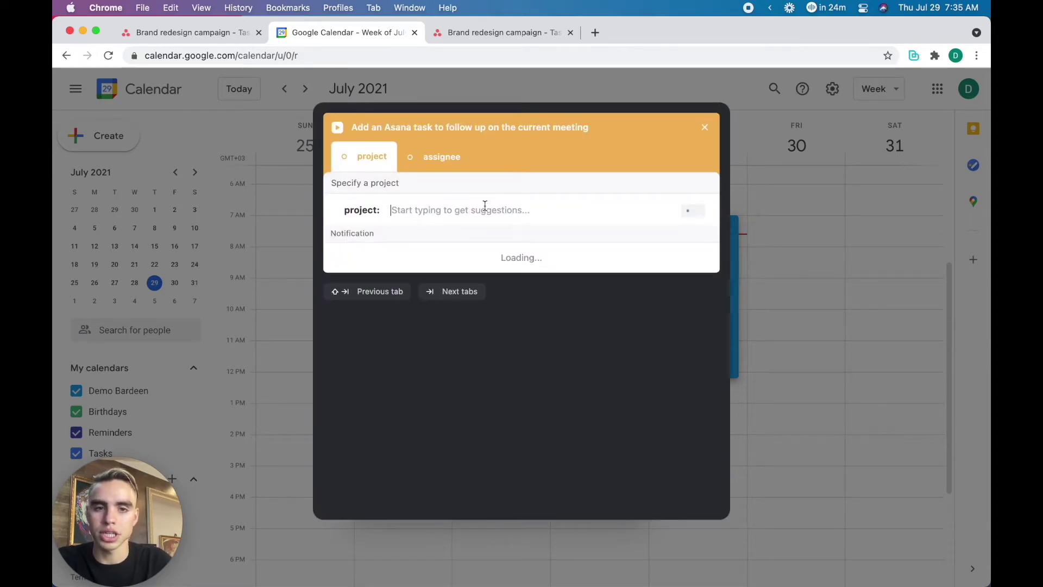
# Run the follow-up playbook with project Brand redesign campaign and assignee Bardeen, highlight the meeting name in the result, and close the results.
pyautogui.click(478, 258)
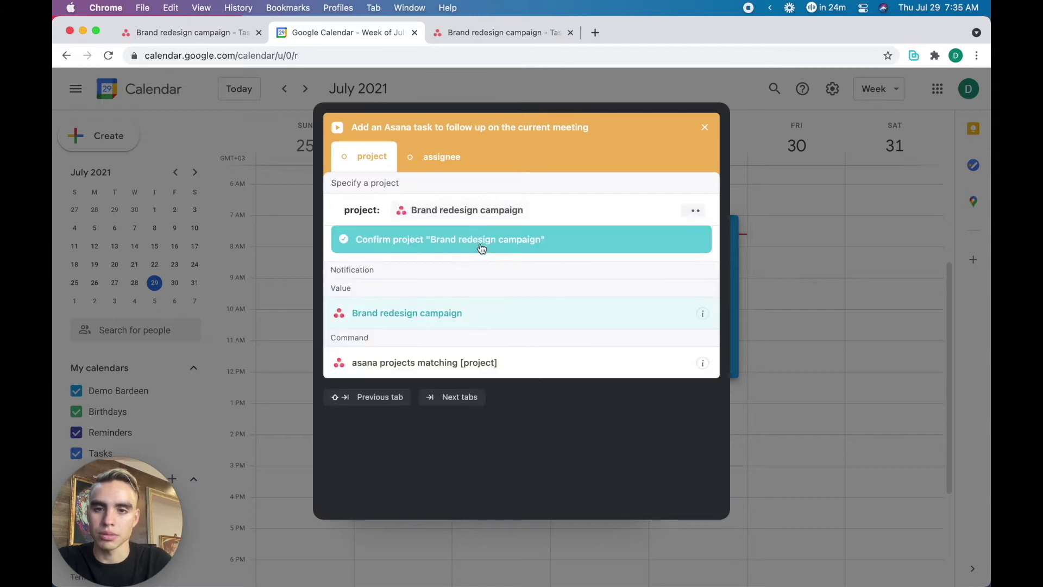
pyautogui.click(448, 195)
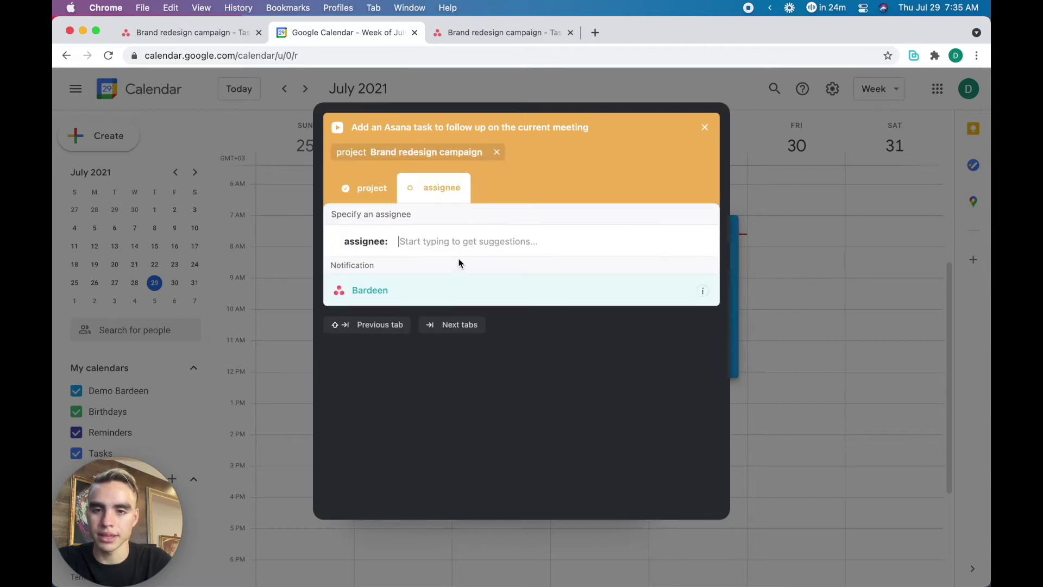
pyautogui.click(461, 289)
pyautogui.click(485, 490)
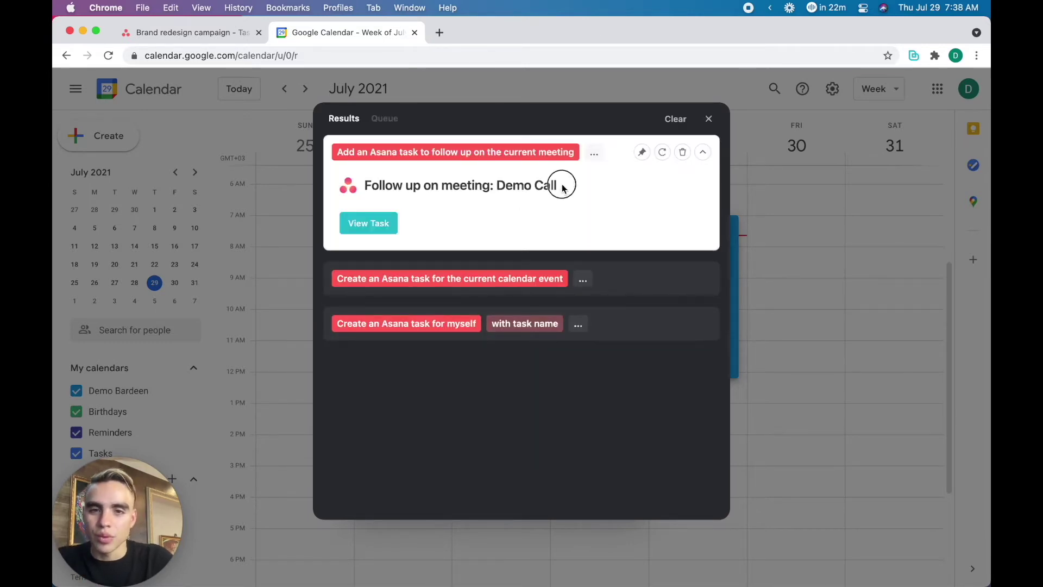
pyautogui.moveTo(558, 183); pyautogui.dragTo(498, 183)
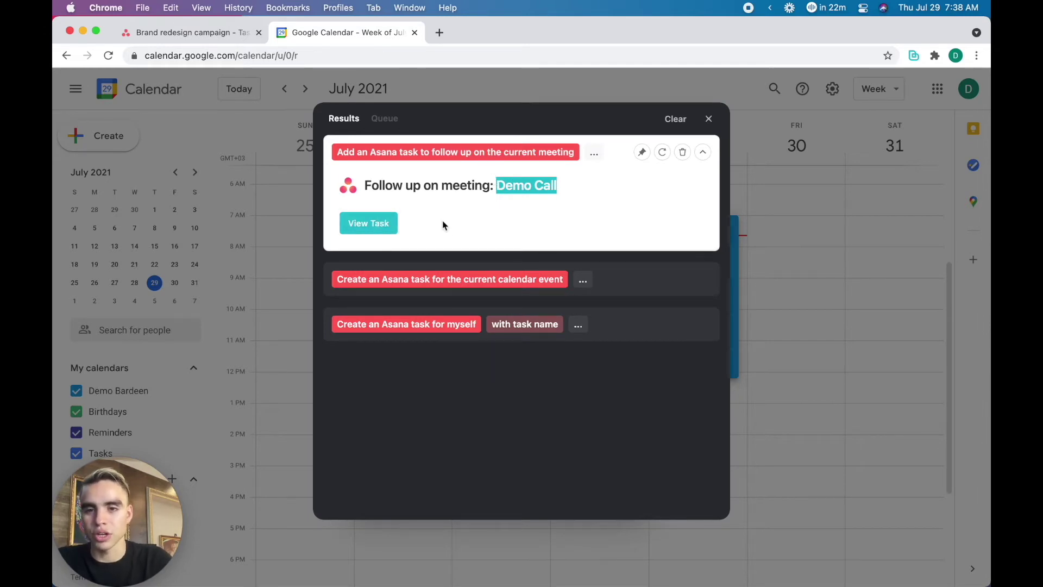
pyautogui.click(709, 118)
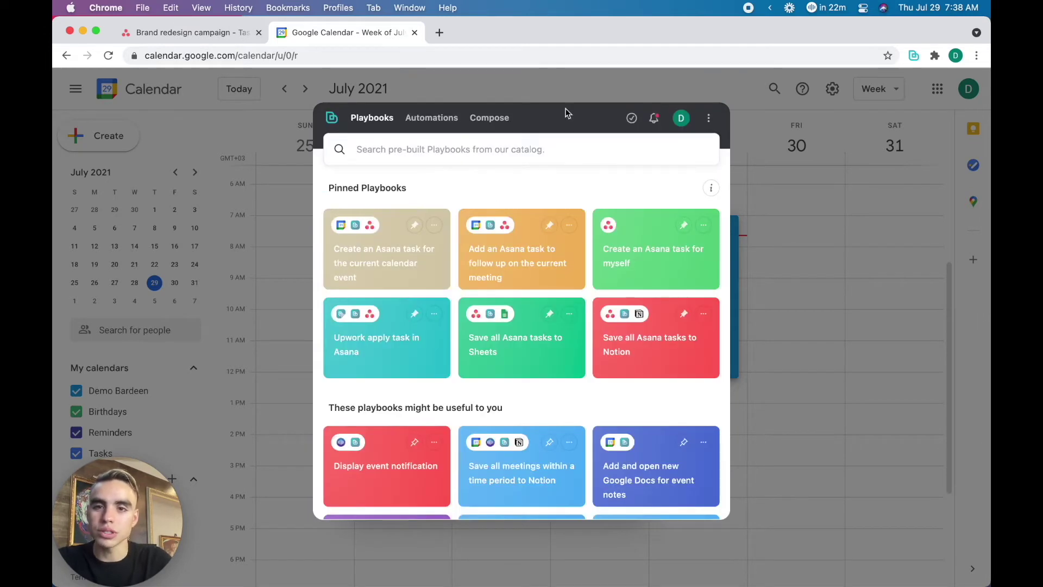
# Start a new automation with the trigger "when current meeting has started some time ago" set to 30 mins.
pyautogui.click(444, 118)
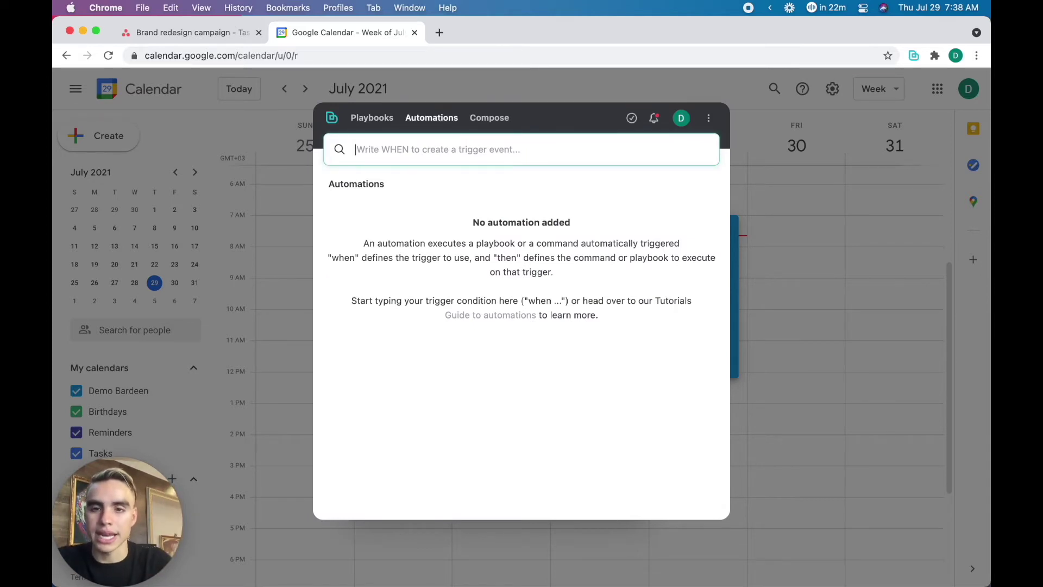
pyautogui.write('when')
pyautogui.click(428, 196)
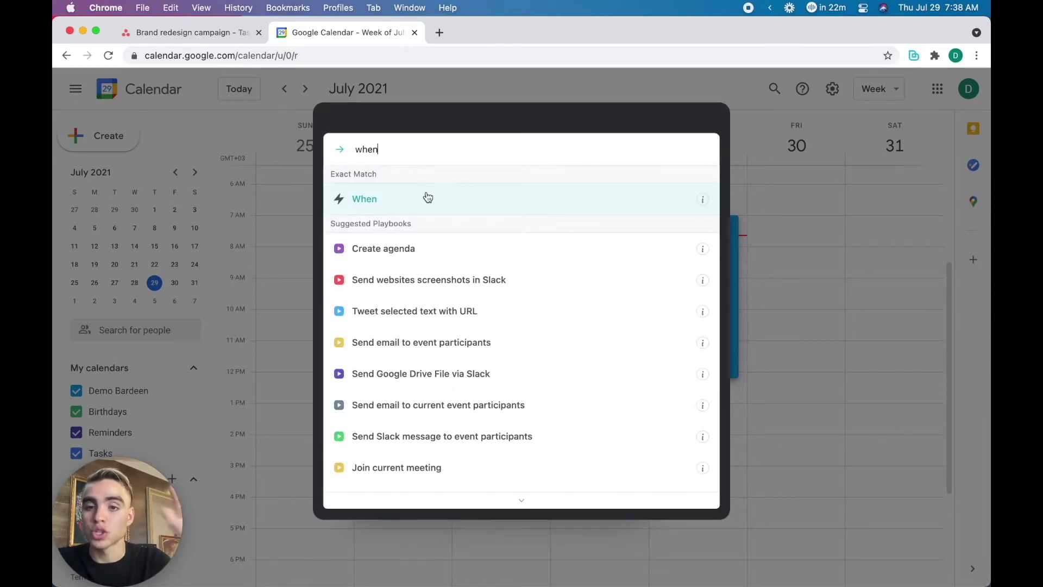
pyautogui.write('meet')
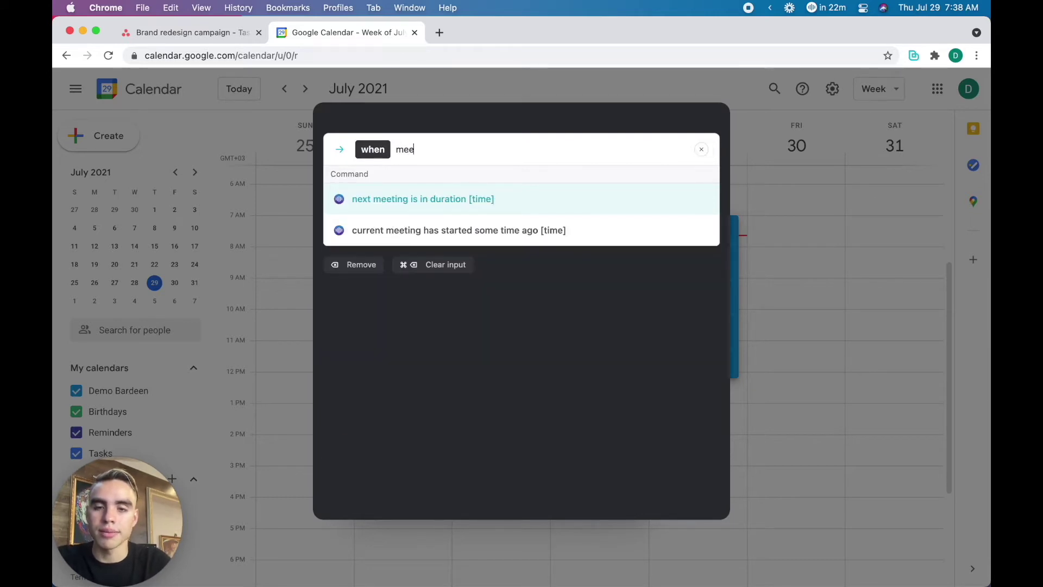
pyautogui.click(435, 229)
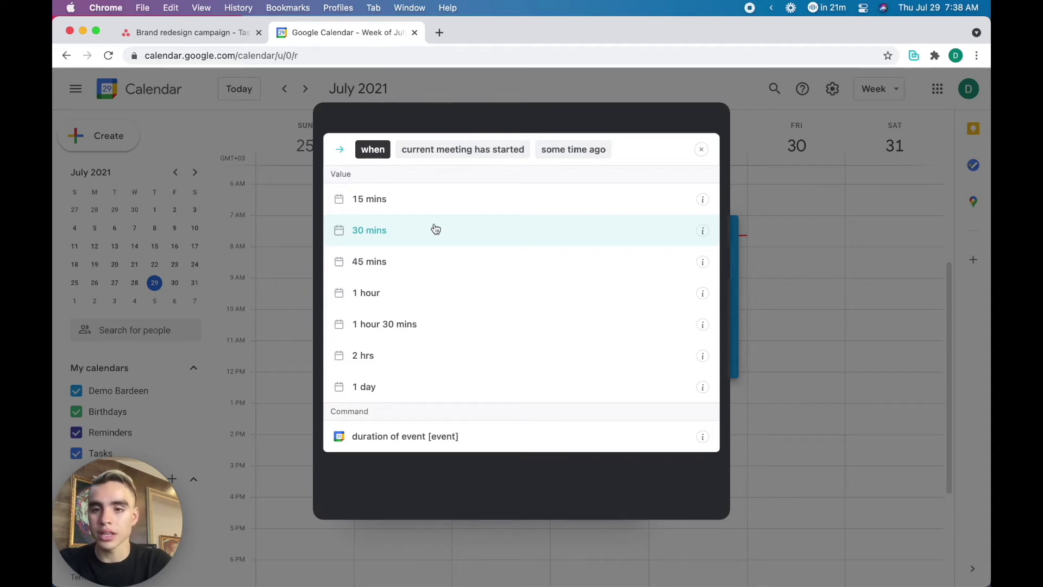
pyautogui.click(435, 229)
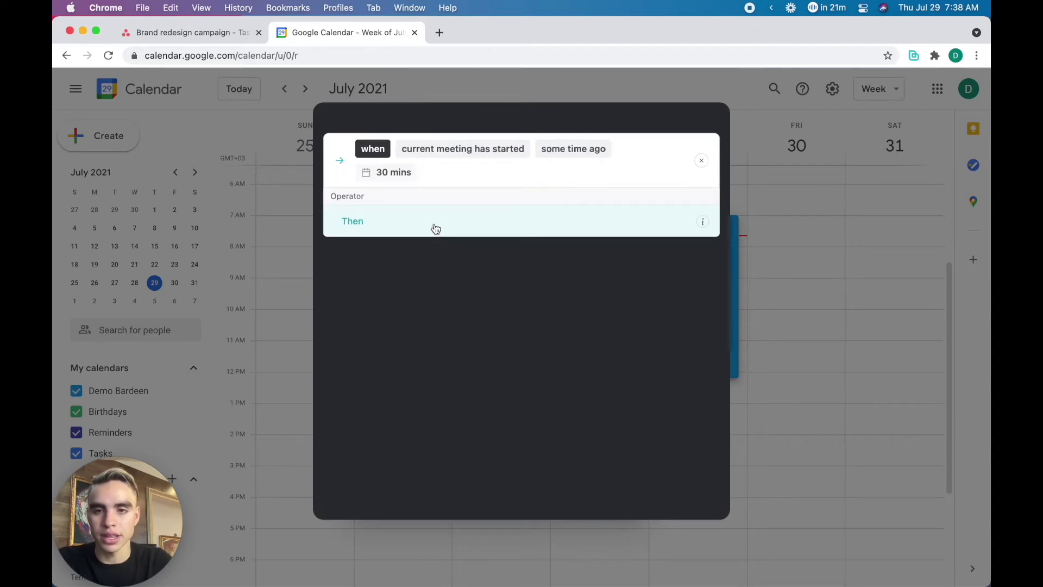
# Make the automation then add an Asana follow-up task in Brand redesign campaign with assignee Bardeen, schedule it, and close the results.
pyautogui.click(434, 228)
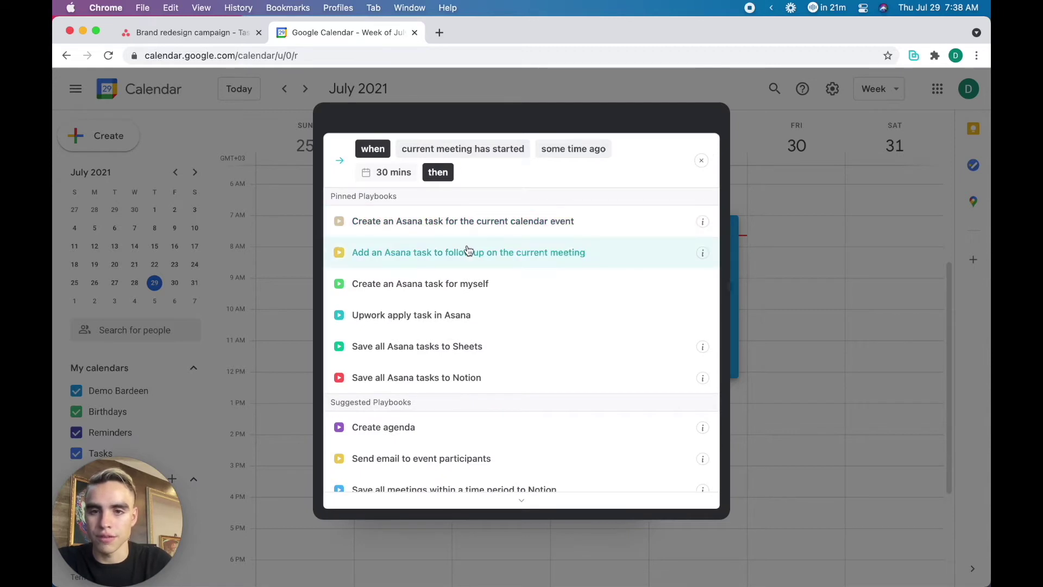
pyautogui.click(501, 252)
pyautogui.write('bard')
pyautogui.press('Return')
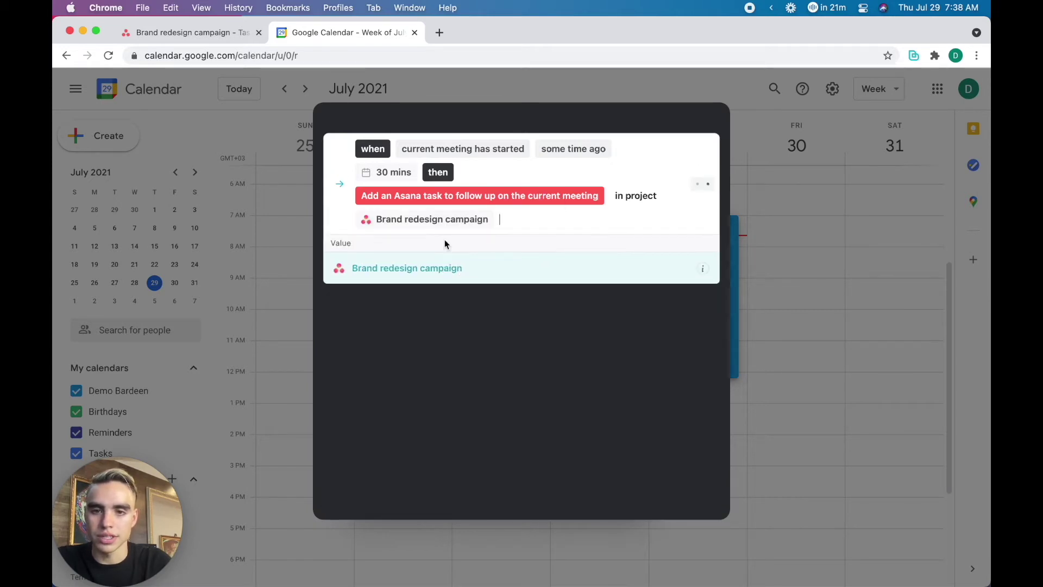
pyautogui.click(439, 268)
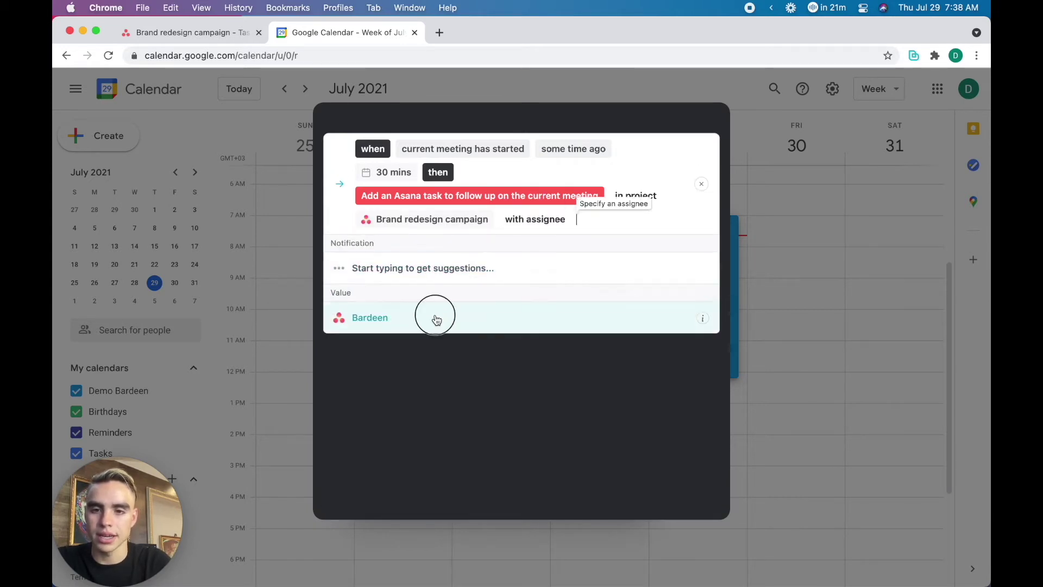
pyautogui.click(435, 318)
pyautogui.click(425, 276)
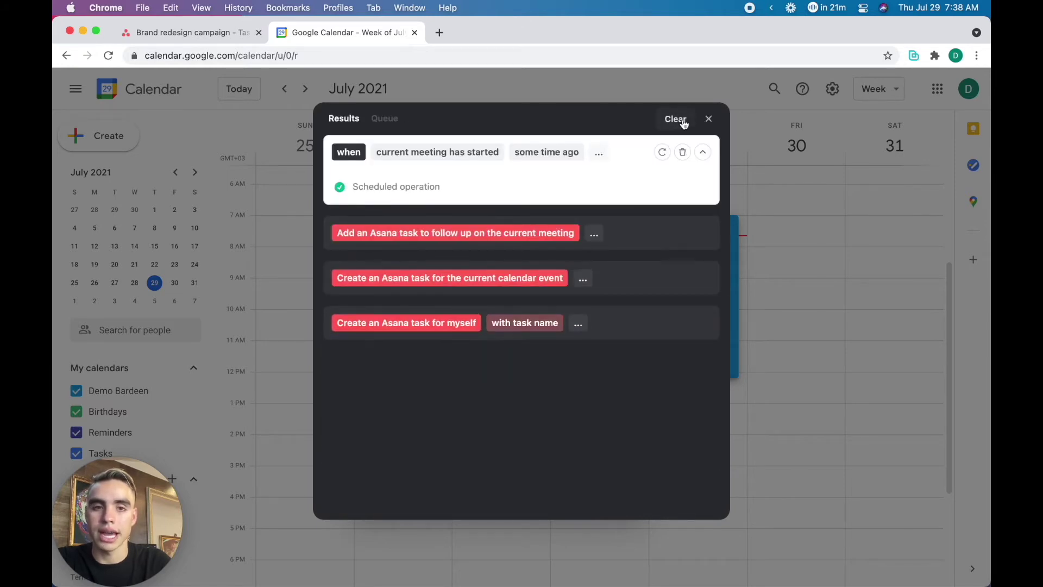
pyautogui.click(706, 120)
pyautogui.click(689, 236)
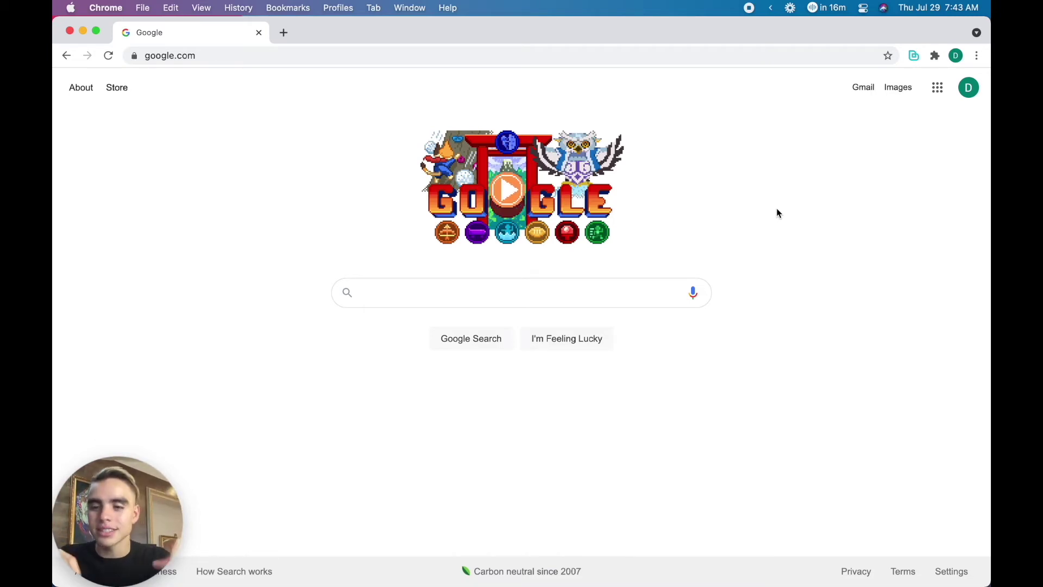
# Open Bardeen's "Save all Asana tasks to Sheets" playbook and set its project to Brand redesign campaign.
pyautogui.hotkey('alt', 'b')
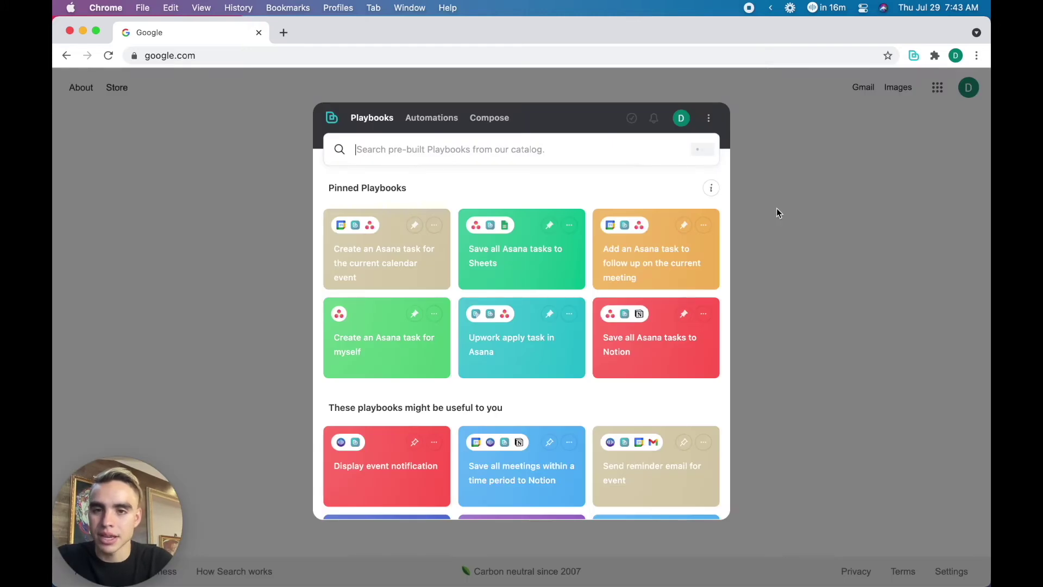
pyautogui.click(529, 234)
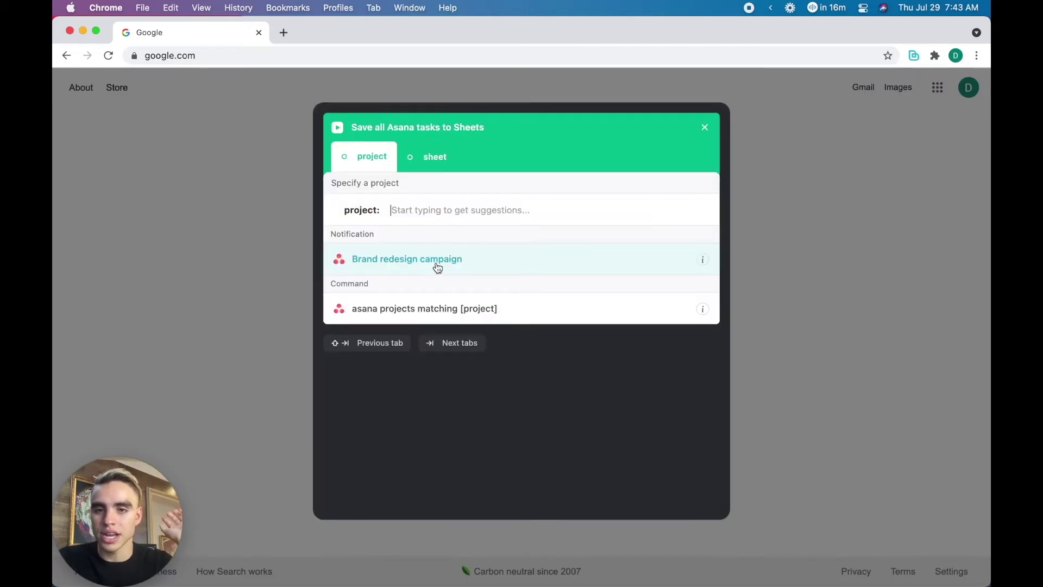
pyautogui.click(438, 268)
pyautogui.press('Return')
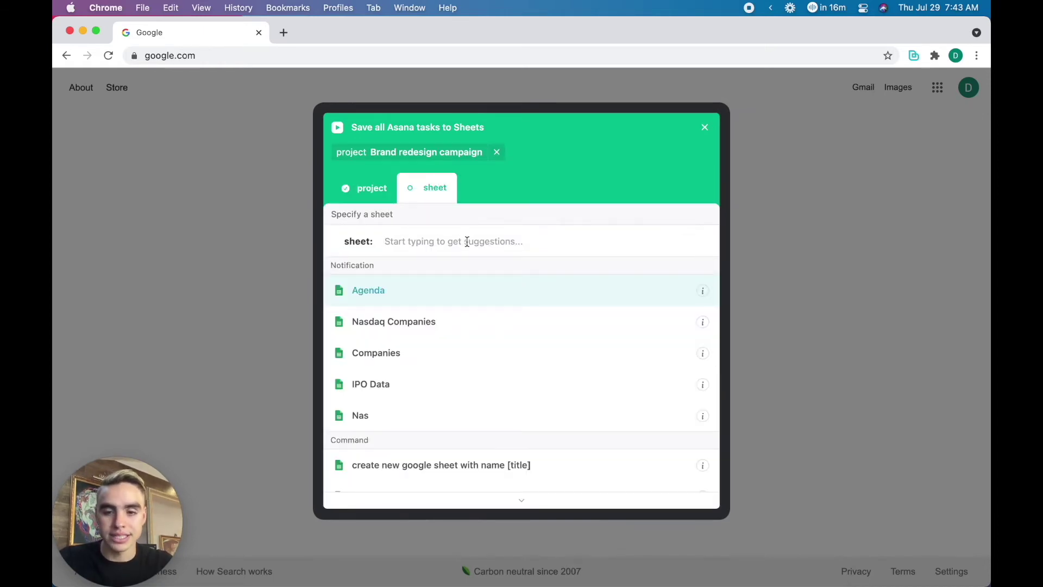
# Set the playbook's sheet to a new Google Sheet named "Demo Asana".
pyautogui.scroll(-2, 525, 411)
pyautogui.click(526, 412)
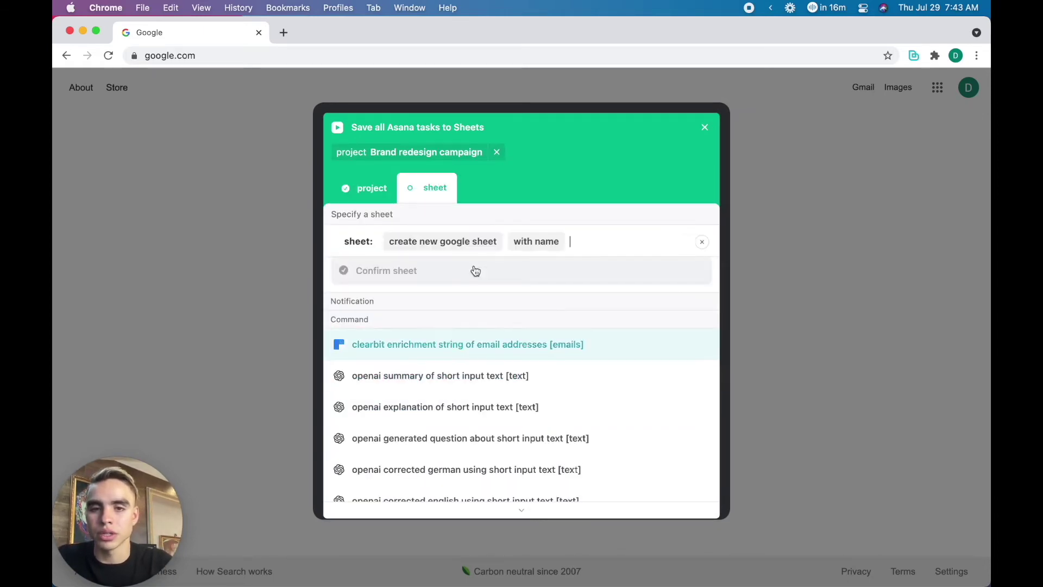
pyautogui.write('DEmo')
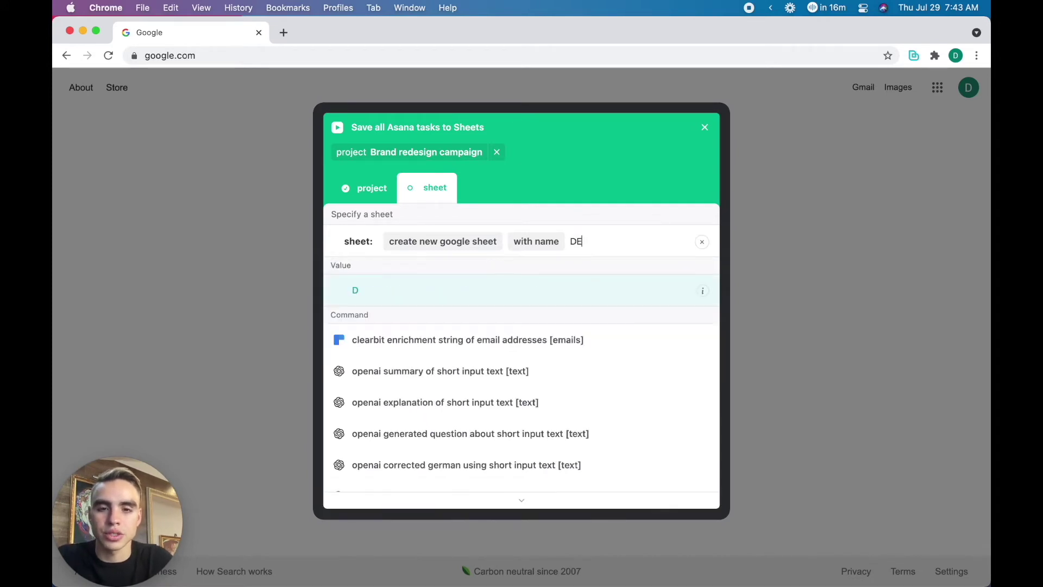
pyautogui.press('BackSpace')
pyautogui.write('emo Asana')
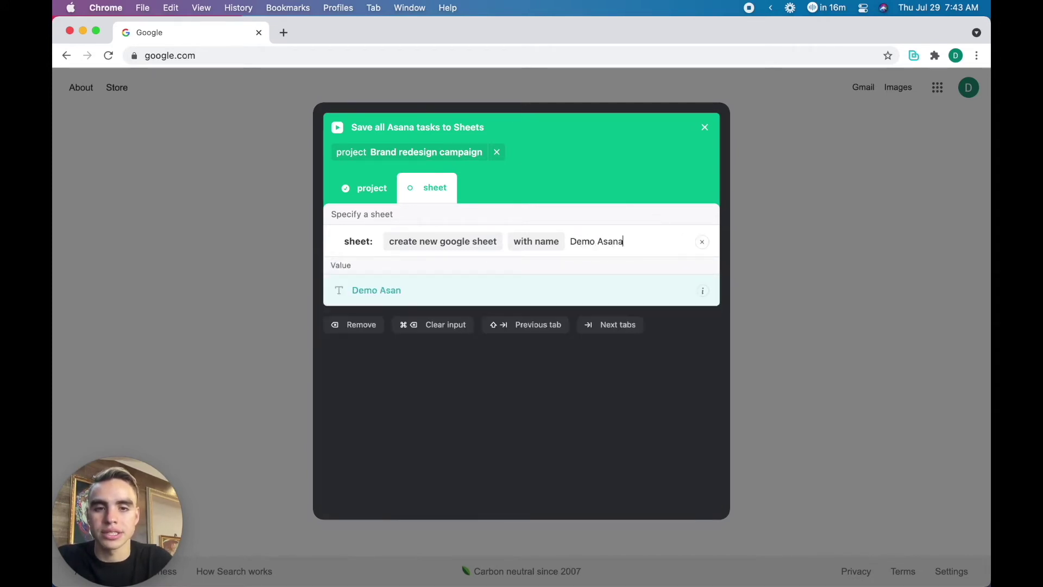
pyautogui.click(598, 292)
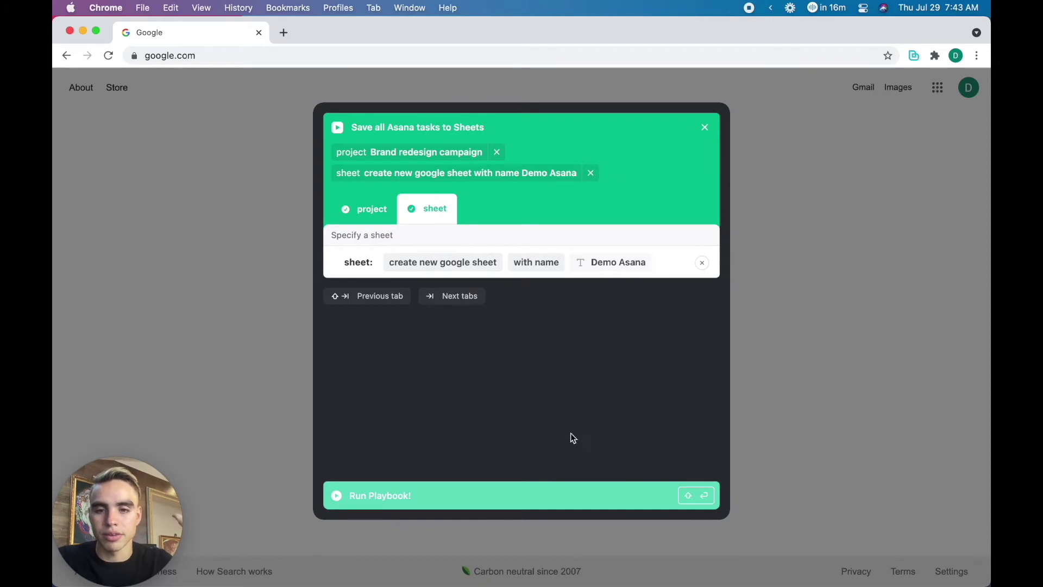
# Run the playbook and open the new Demo Asana spreadsheet from its results.
pyautogui.click(550, 497)
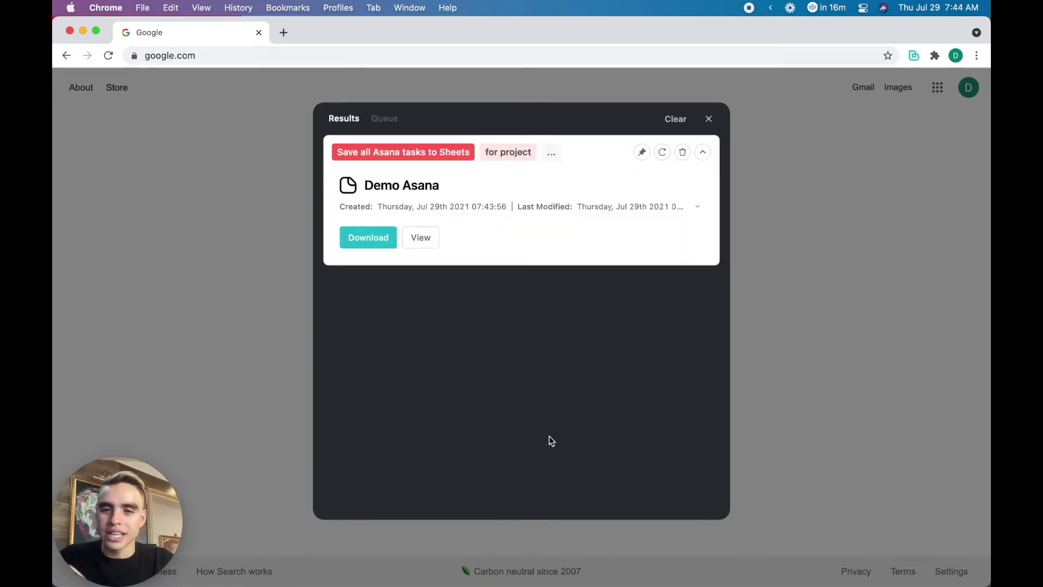
pyautogui.click(422, 245)
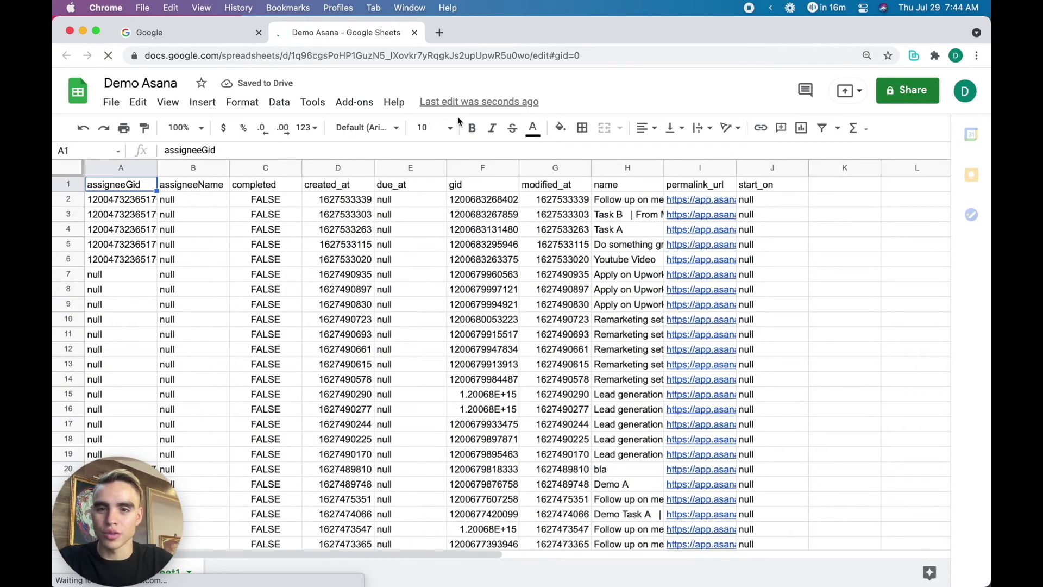
# Widen the name column of the Demo Asana sheet and check a task link in the permalink_url column.
pyautogui.moveTo(664, 168); pyautogui.dragTo(737, 167)
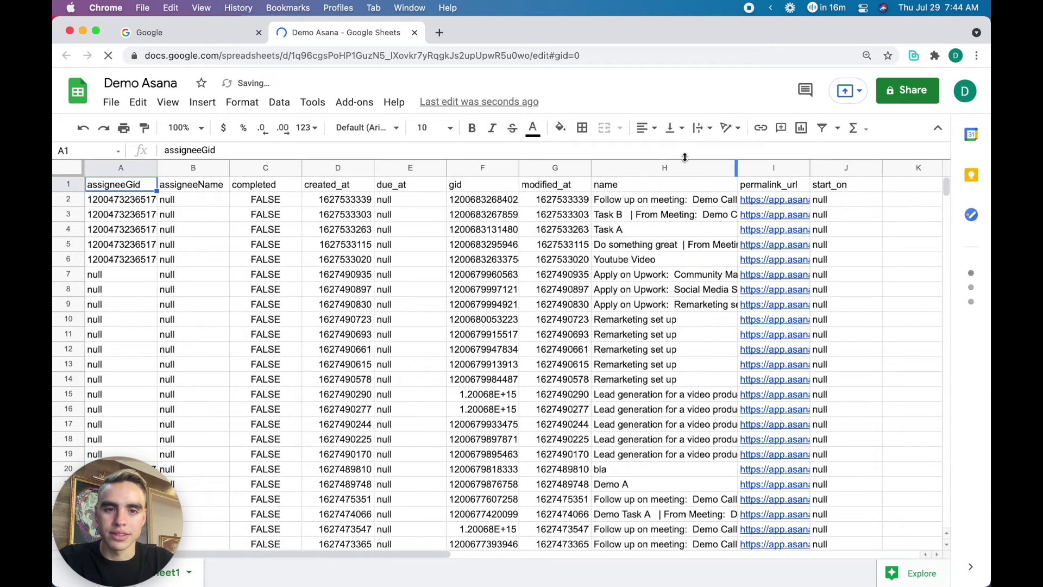
pyautogui.click(771, 216)
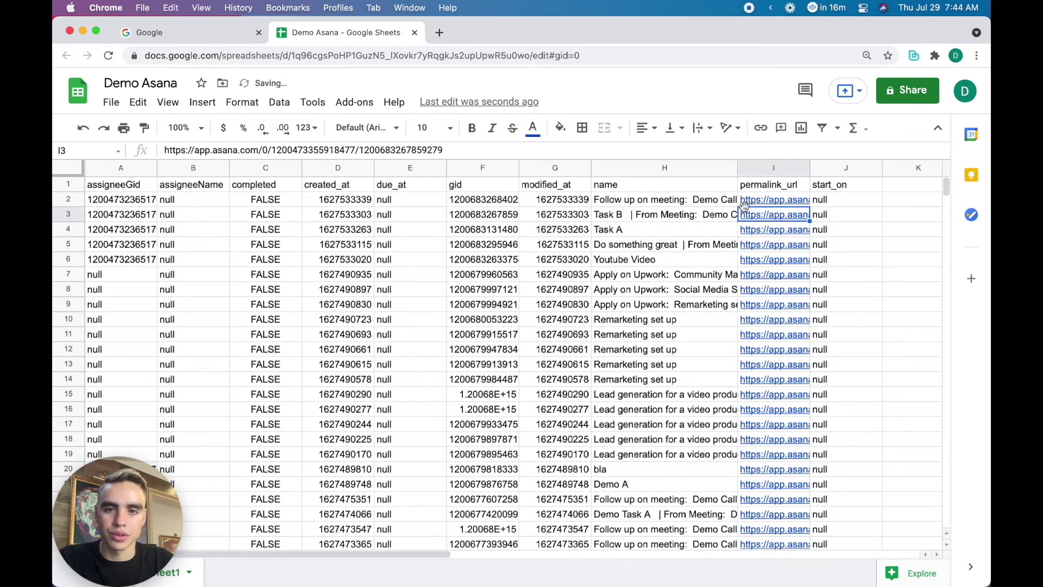
pyautogui.moveTo(767, 228)
pyautogui.click(685, 238)
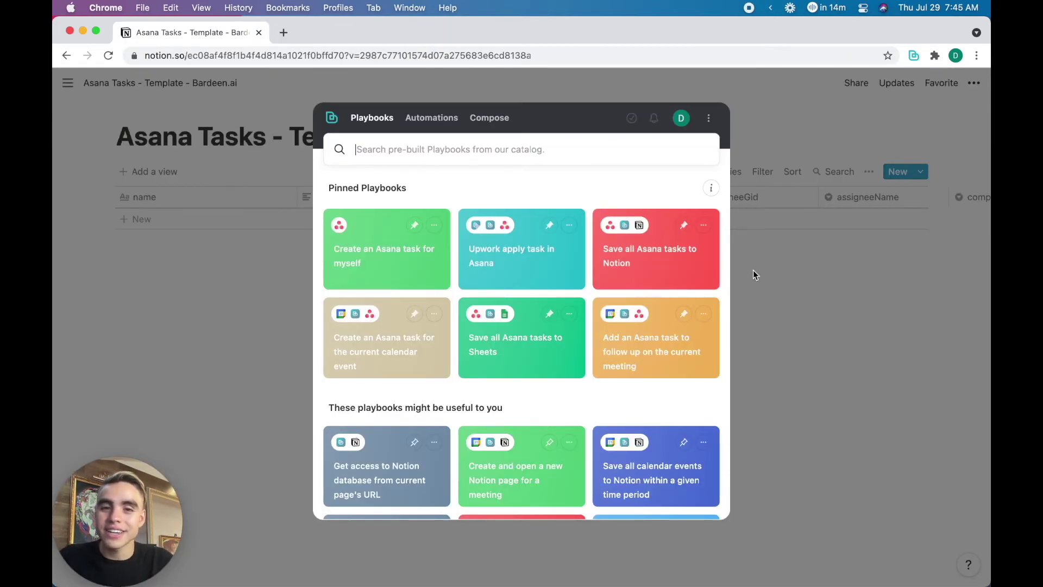
# Set up the "Save all Asana tasks to Notion" playbook with project Brand redesign campaign and Notion database "Asana Tasks - Template -".
pyautogui.click(670, 246)
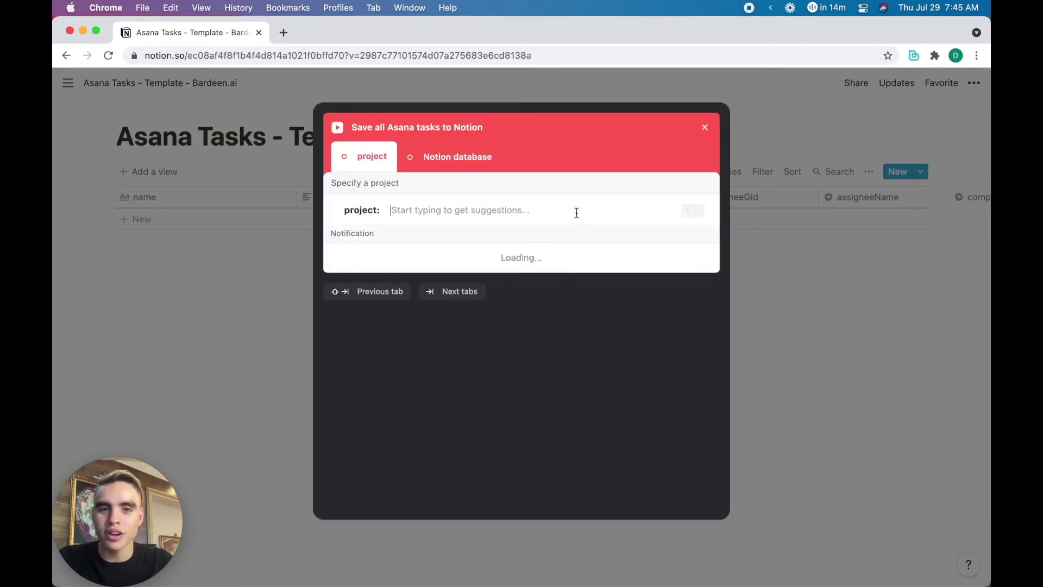
pyautogui.click(495, 266)
pyautogui.click(451, 190)
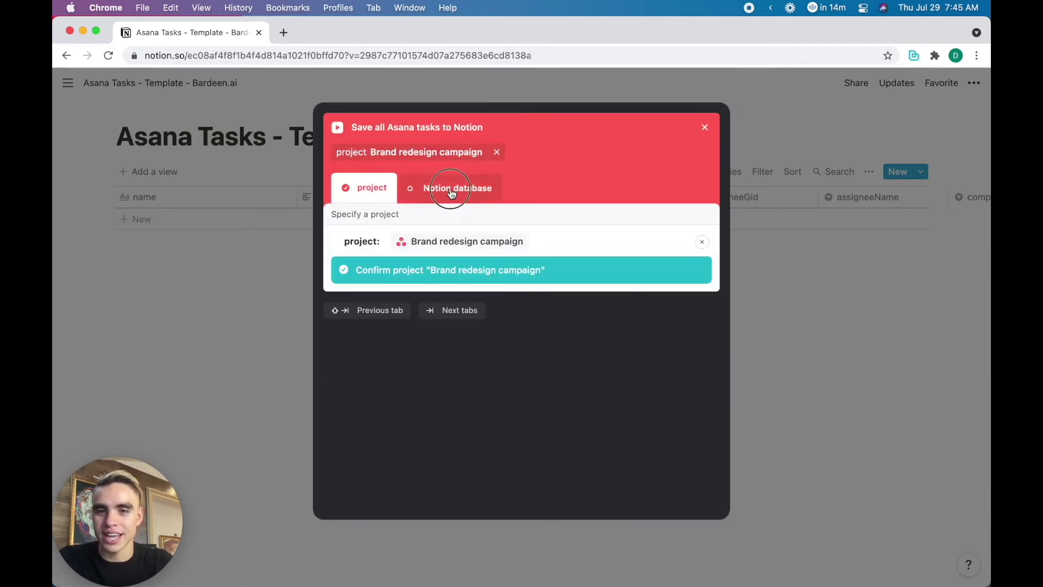
pyautogui.write('asana')
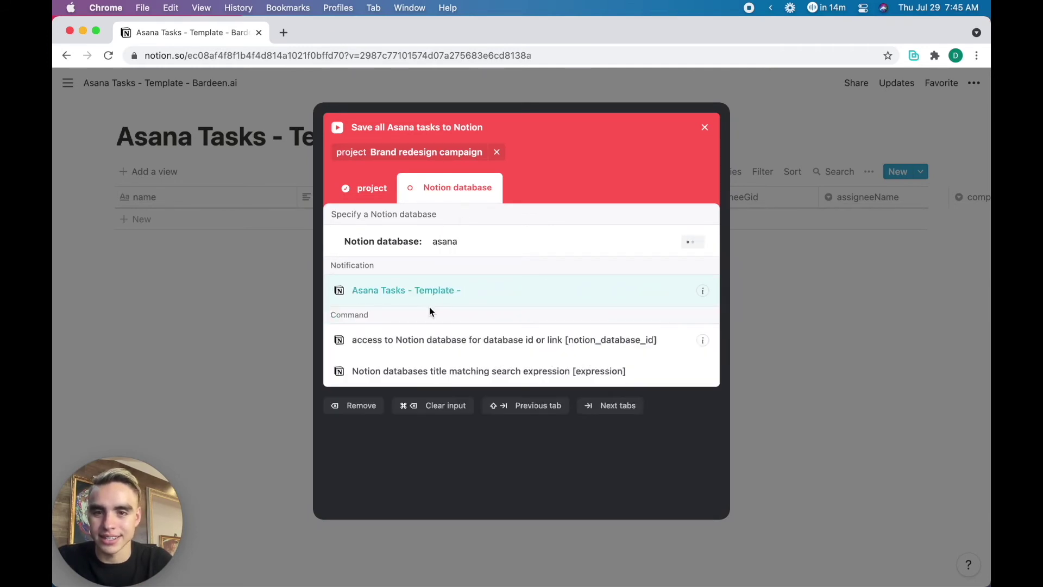
pyautogui.click(428, 299)
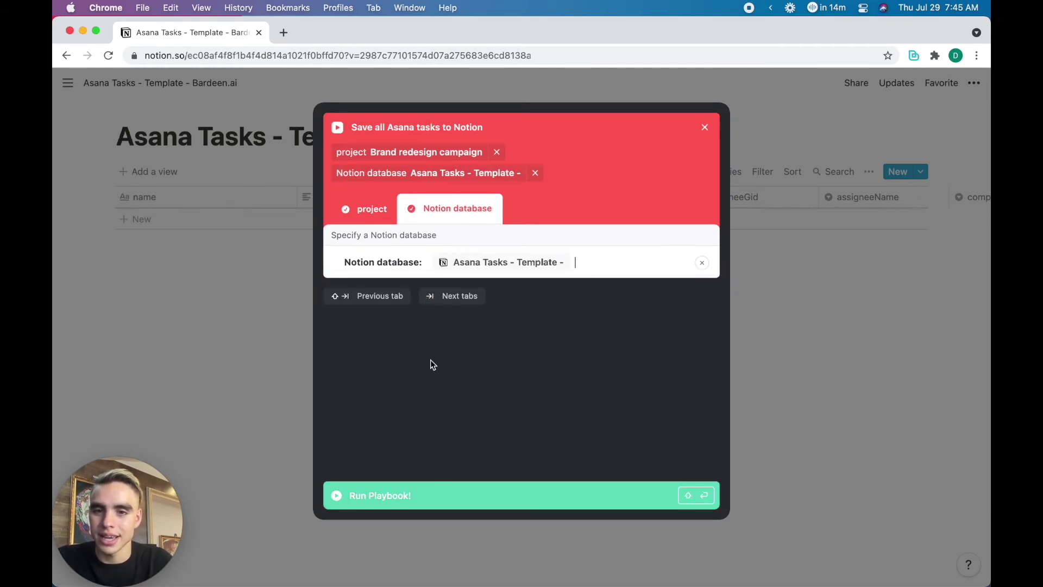
# Run the Notion playbook in the background and review the rows and columns of tasks saved in the Notion table.
pyautogui.click(440, 495)
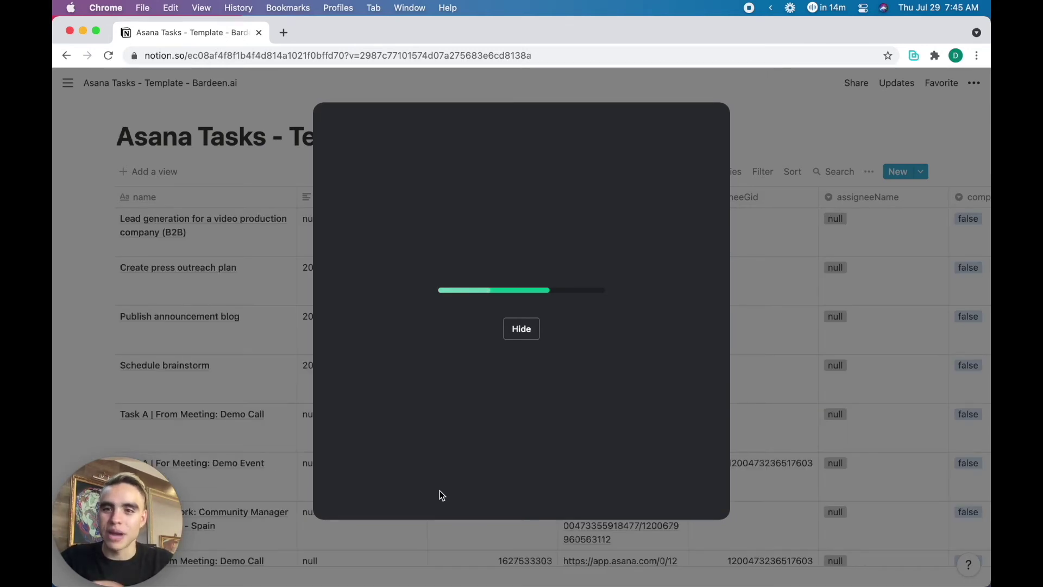
pyautogui.click(519, 329)
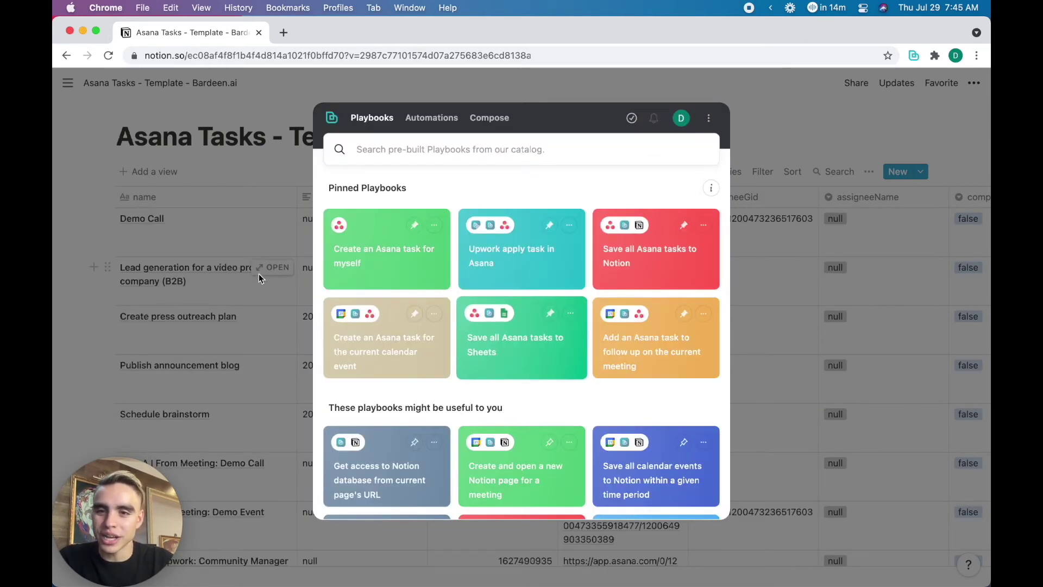
pyautogui.click(261, 273)
pyautogui.scroll(-5, 409, 386)
pyautogui.scroll(5, 410, 386)
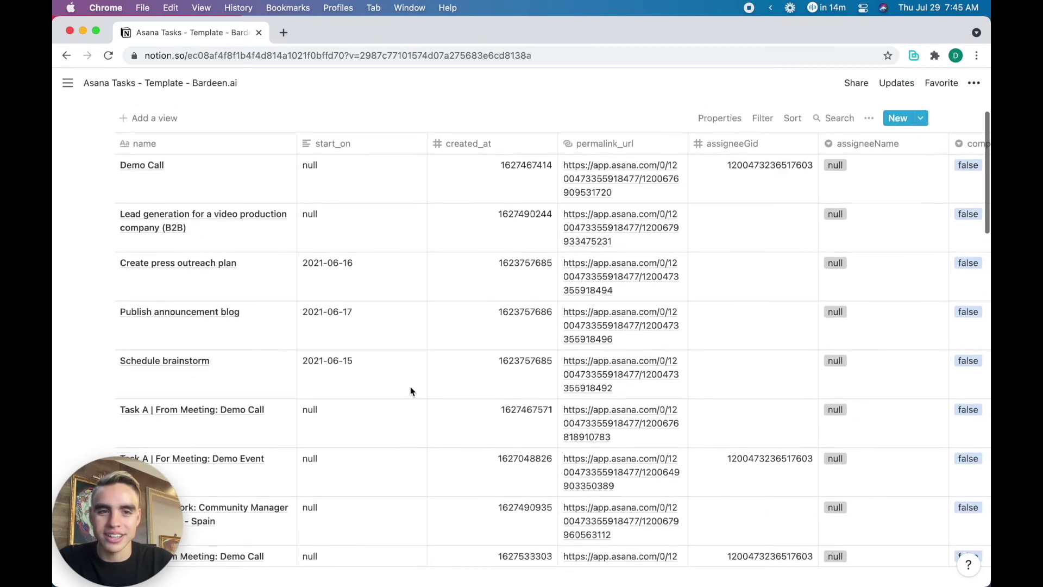
pyautogui.hscroll(10, 410, 386)
pyautogui.hscroll(-10, 410, 387)
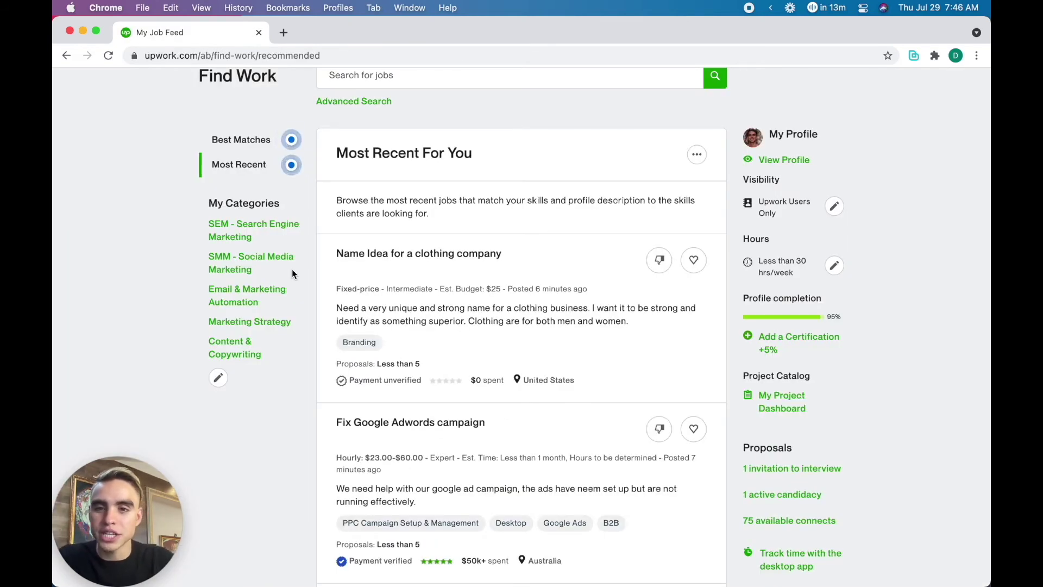
# Open the clothing company name, Google Adwords and sales funnel consultant Upwork jobs in separate tabs, and switch to the clothing job.
pyautogui.scroll(-1, 374, 363)
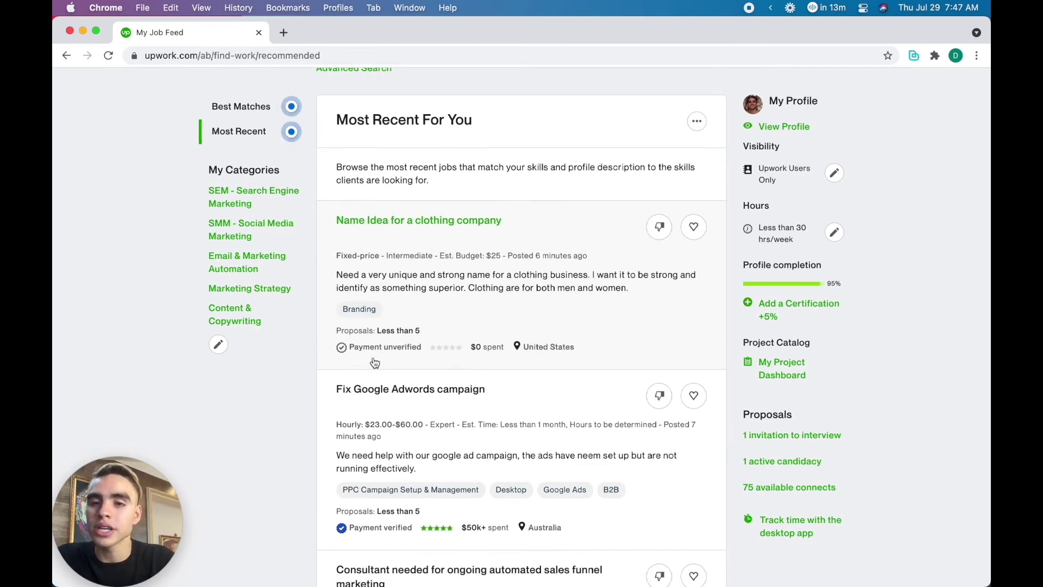
pyautogui.keyDown('super'); pyautogui.click(410, 228); pyautogui.keyUp('super')
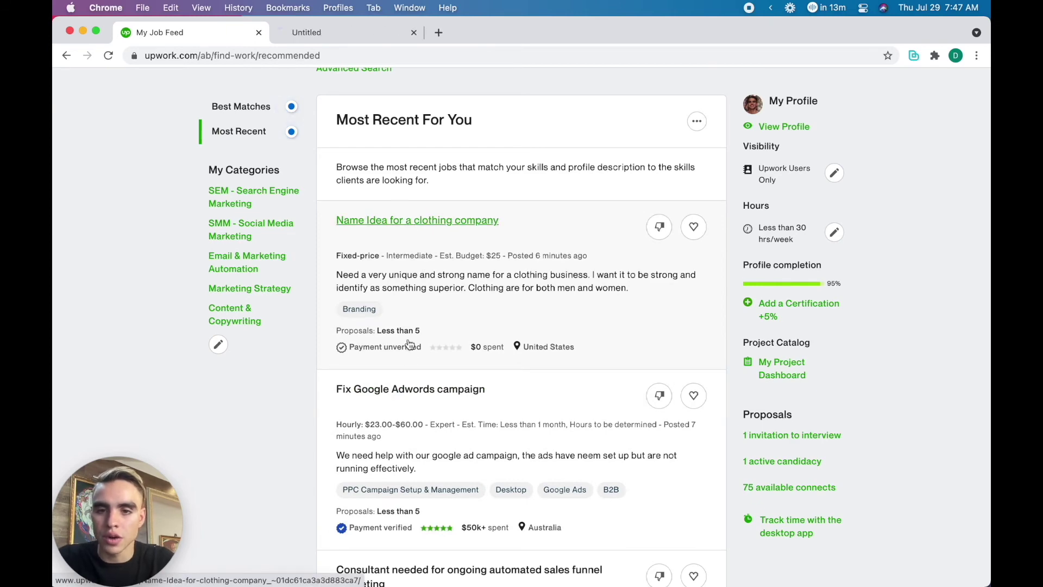
pyautogui.keyDown('super'); pyautogui.click(425, 390); pyautogui.keyUp('super')
pyautogui.scroll(-3, 432, 392)
pyautogui.keyDown('super'); pyautogui.click(435, 421); pyautogui.keyUp('super')
pyautogui.click(322, 40)
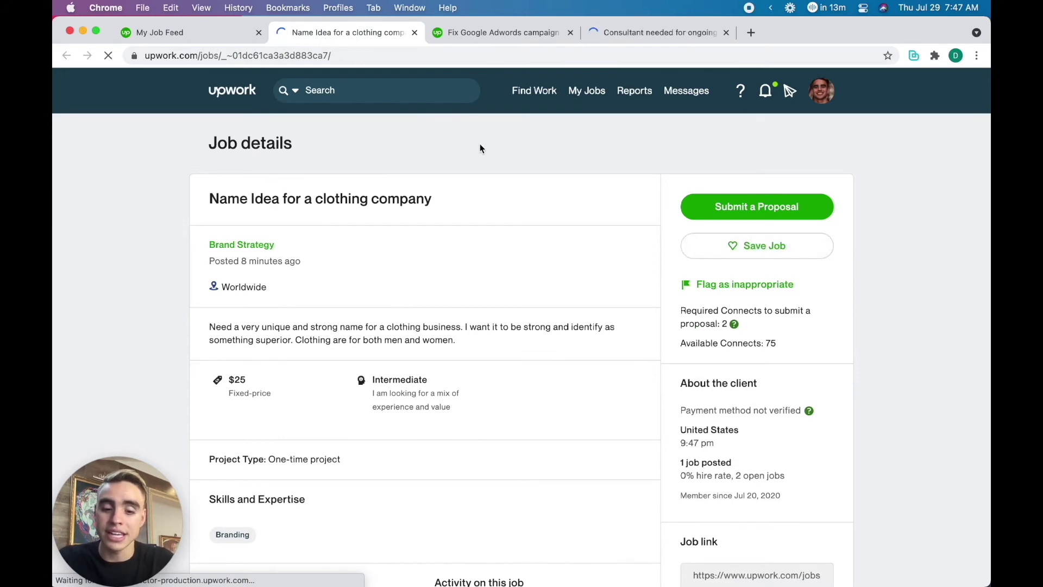
# Run the "Upwork apply task in Asana" playbook on the clothing company job and inspect the created task's title and description.
pyautogui.hotkey('alt', 'b')
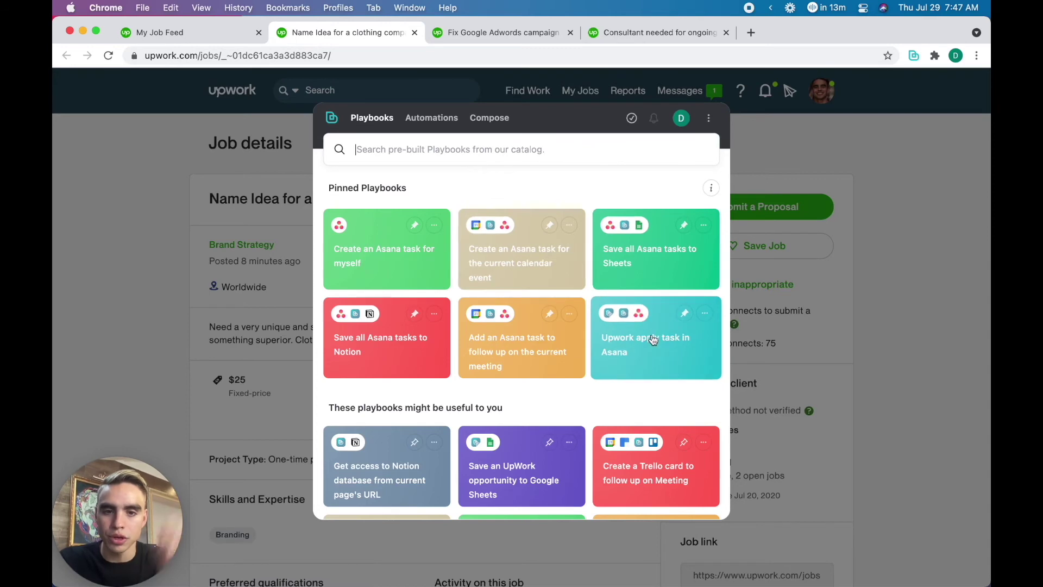
pyautogui.click(666, 351)
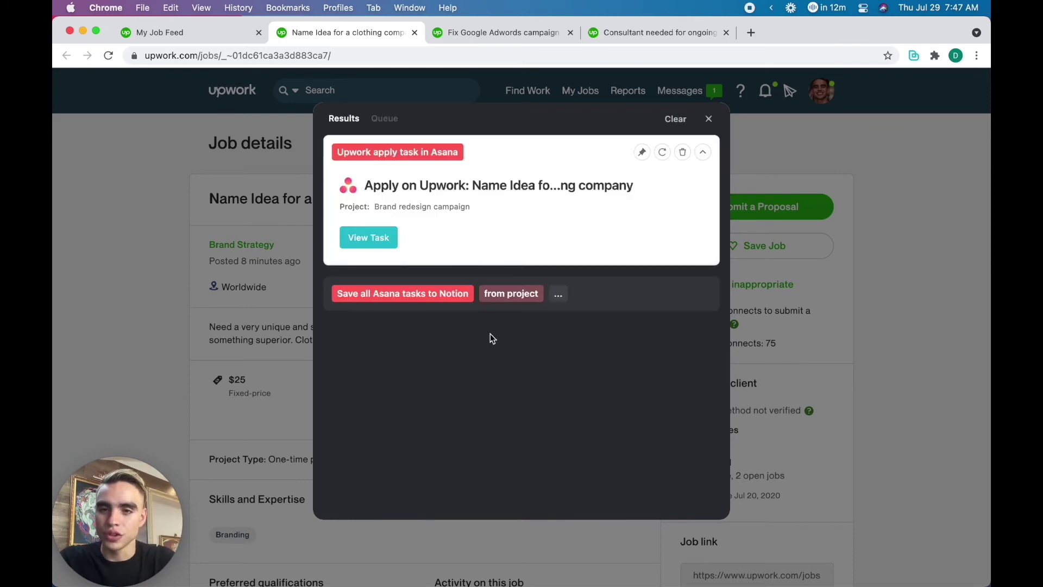
pyautogui.click(360, 234)
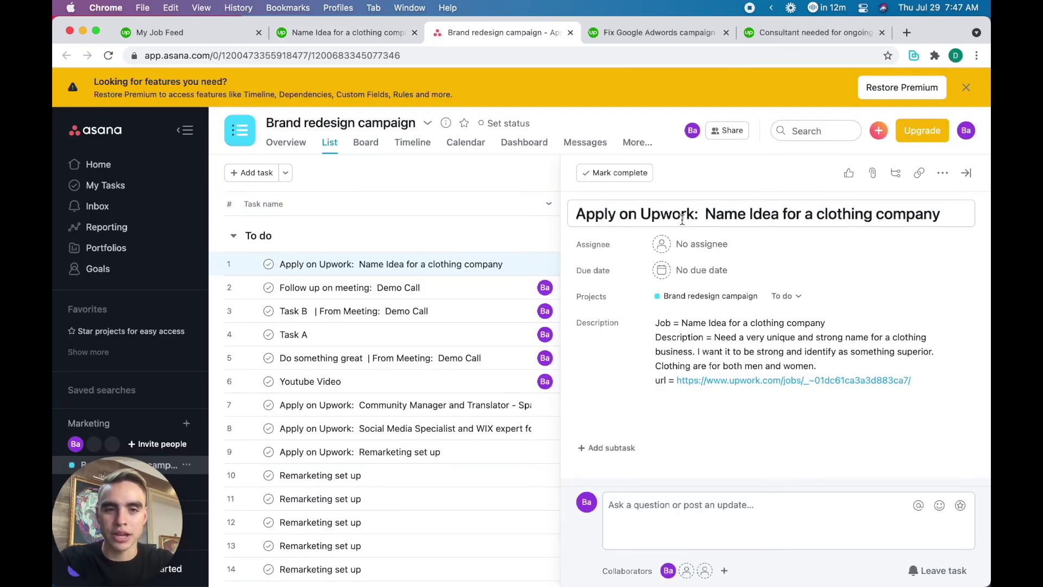
pyautogui.moveTo(706, 214); pyautogui.dragTo(970, 212)
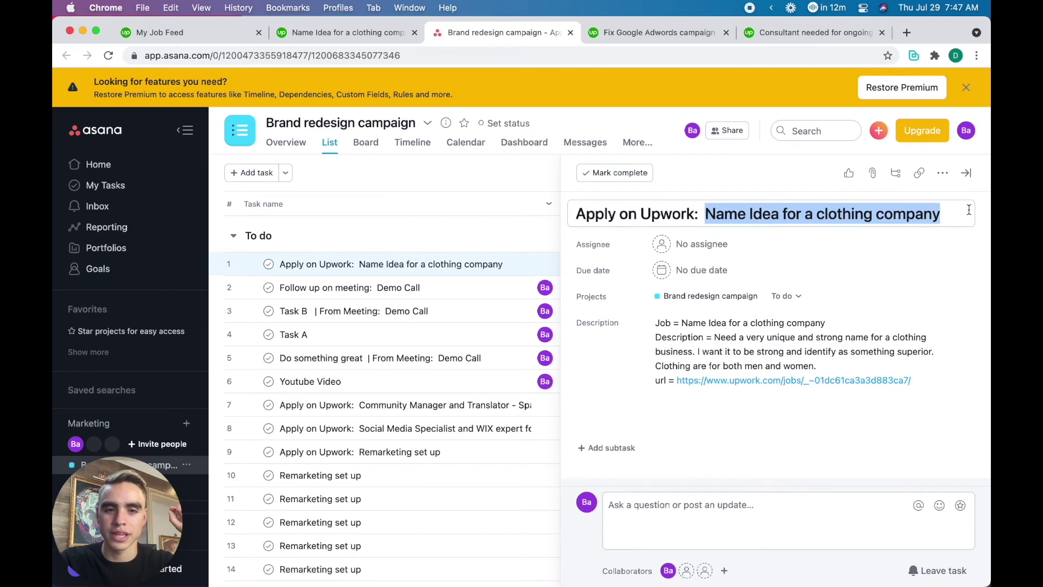
pyautogui.moveTo(740, 382)
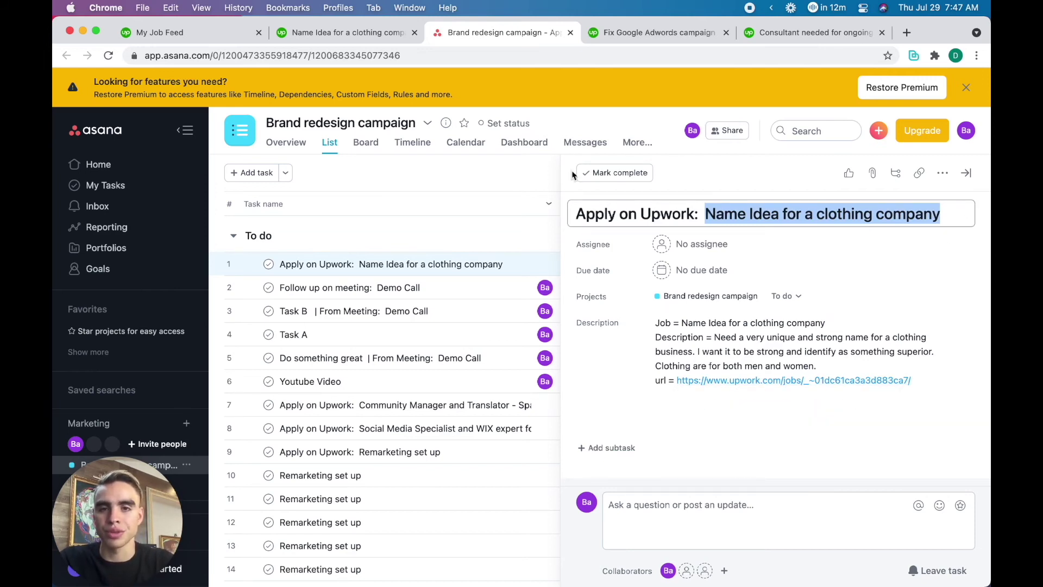
# Run the "Upwork apply task in Asana" playbook on the "Fix Google Adwords campaign" job.
pyautogui.click(612, 33)
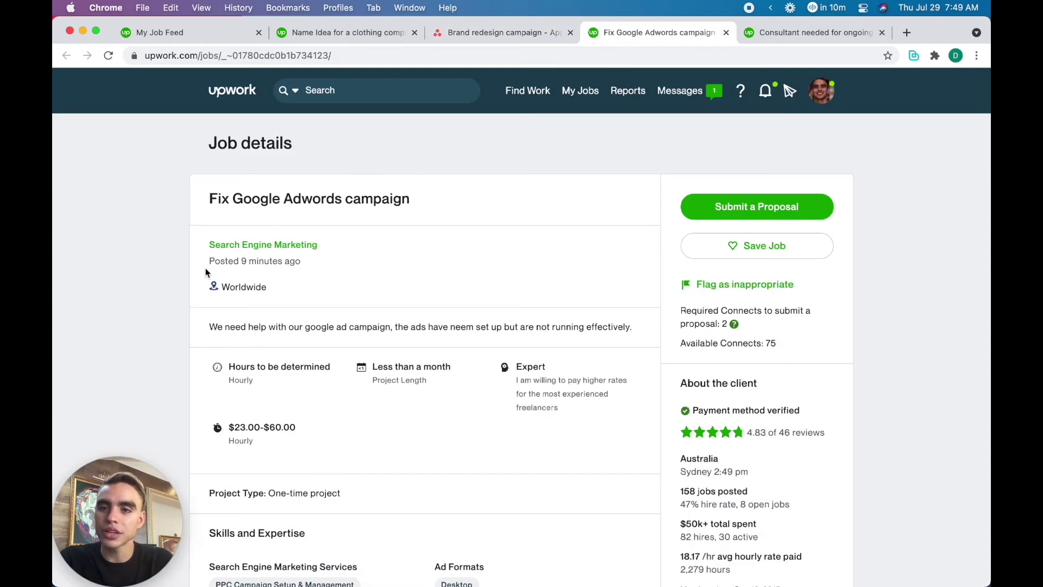
pyautogui.hotkey('alt', 'b')
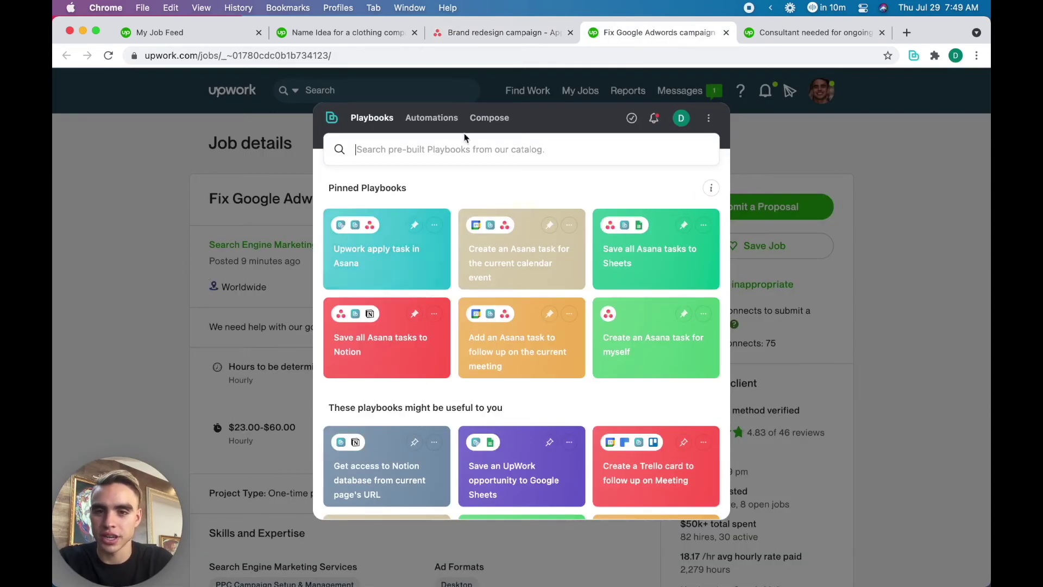
pyautogui.click(399, 262)
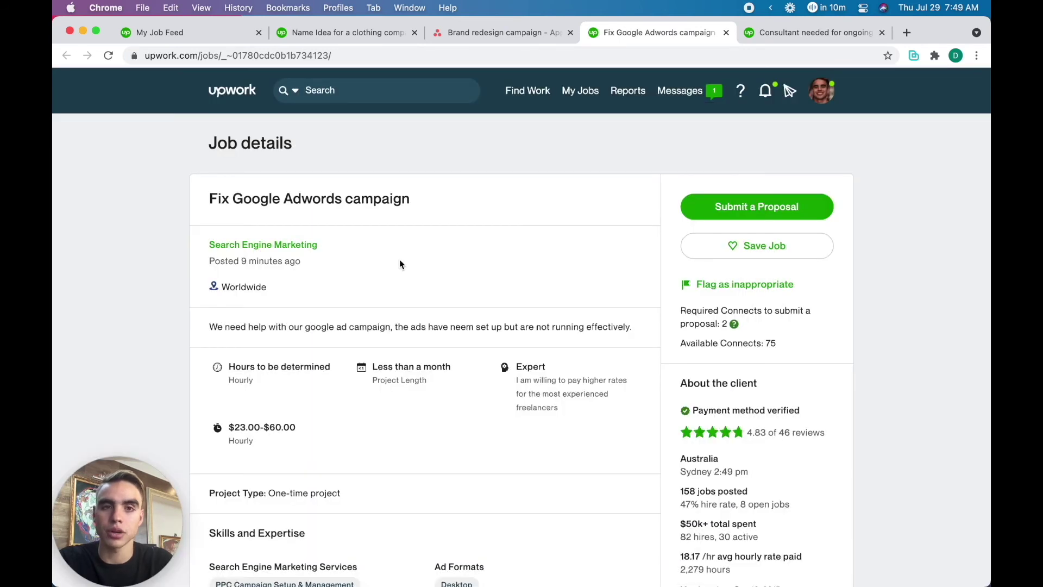
# Run the "Upwork apply task in Asana" playbook on the "Consultant needed for ongoing automated sales funnel marketing" job.
pyautogui.click(797, 38)
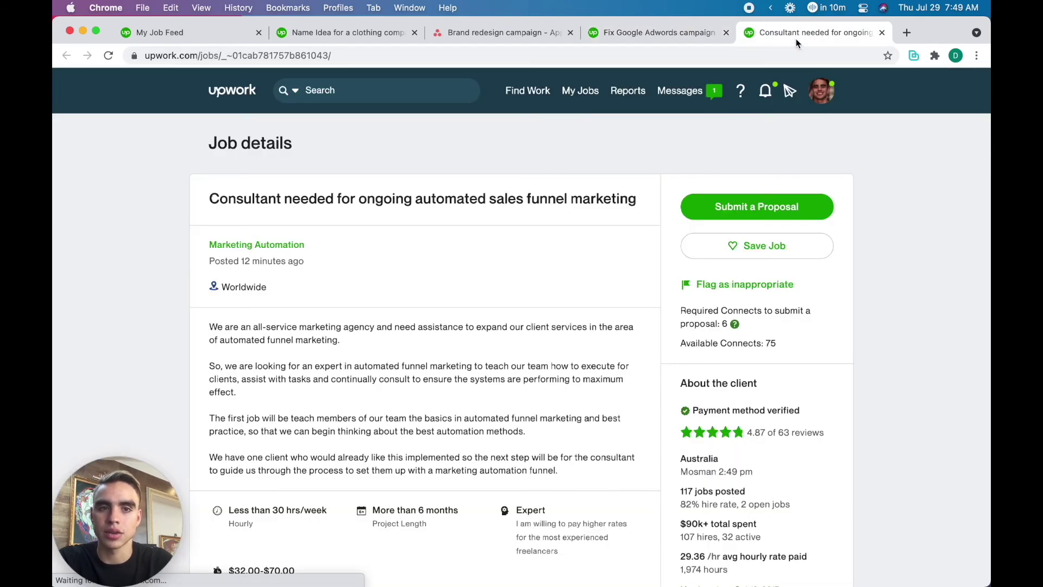
pyautogui.hotkey('alt', 'b')
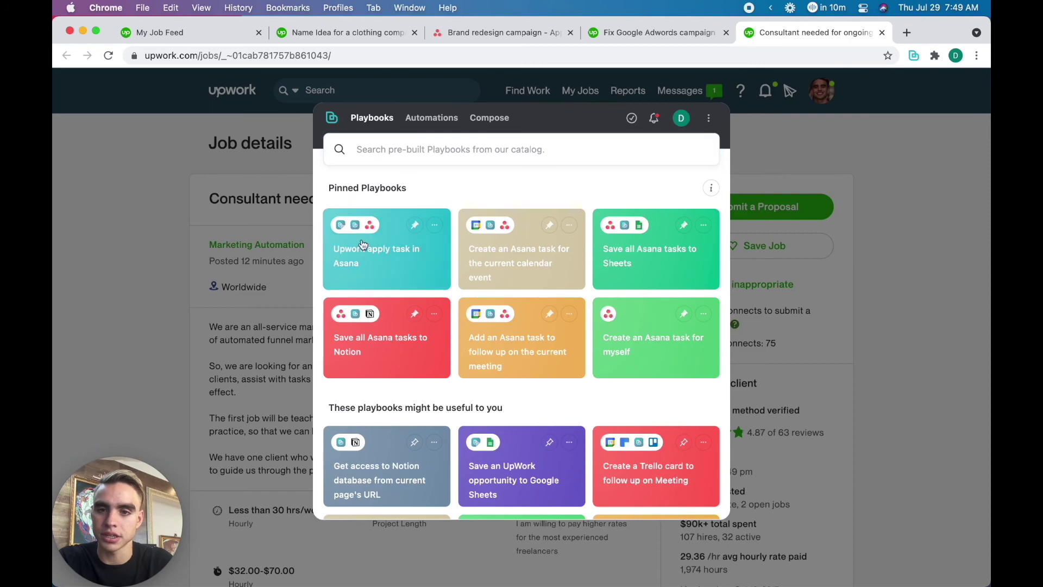
pyautogui.click(435, 271)
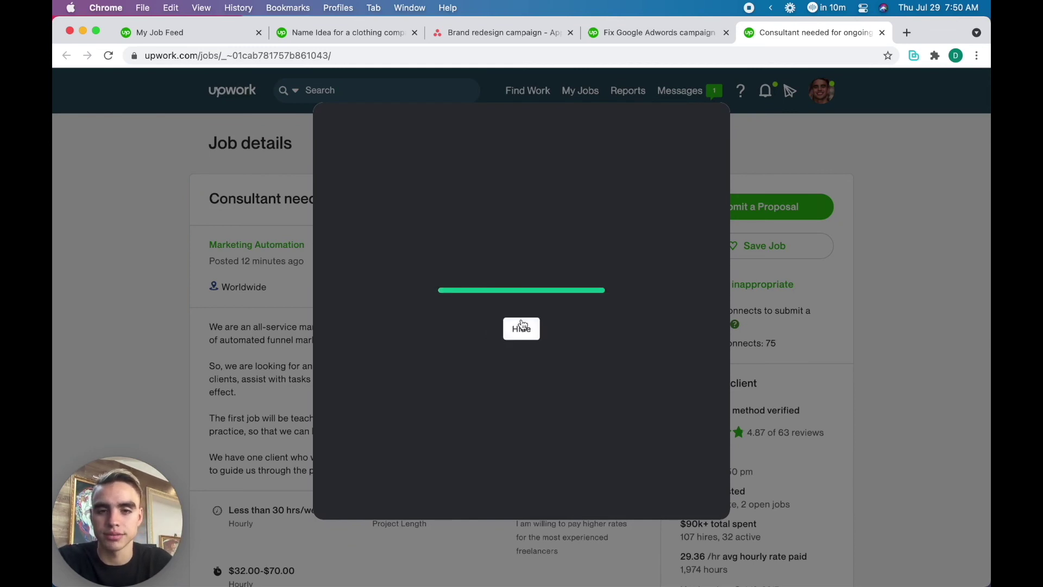
# Expand the earlier "Upwork apply task in Asana" result and check the title of its created task.
pyautogui.click(540, 297)
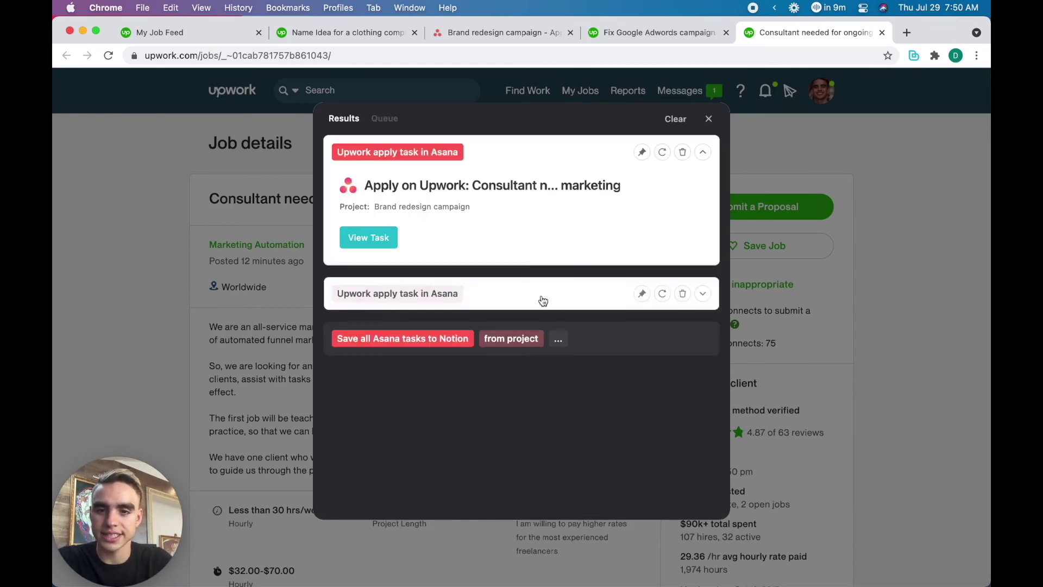
pyautogui.click(483, 329)
pyautogui.moveTo(483, 328); pyautogui.dragTo(540, 330)
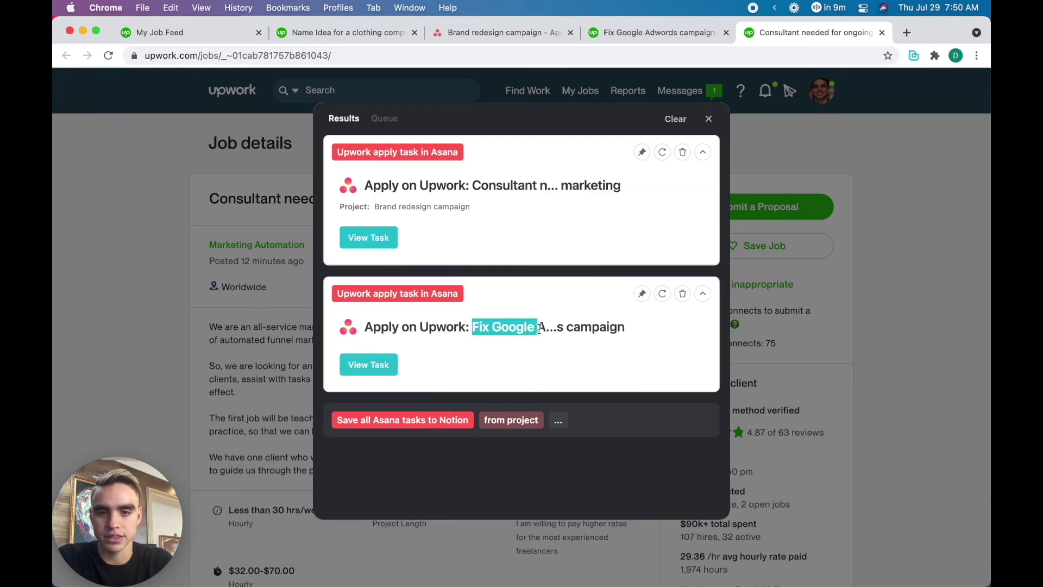